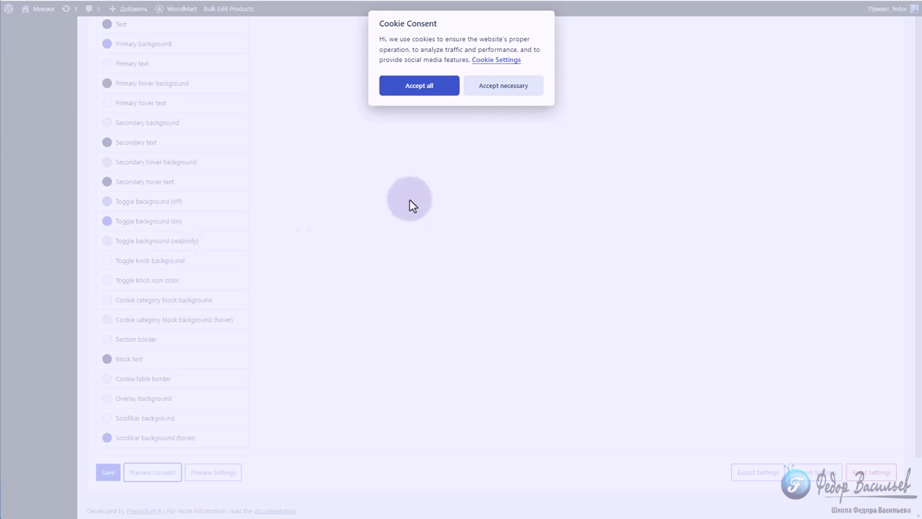
Step: Accept all cookies in the consent preview, then preview the consent banner again and accept all cookies once more
{"action": "left_click", "coordinate": [422, 81]}
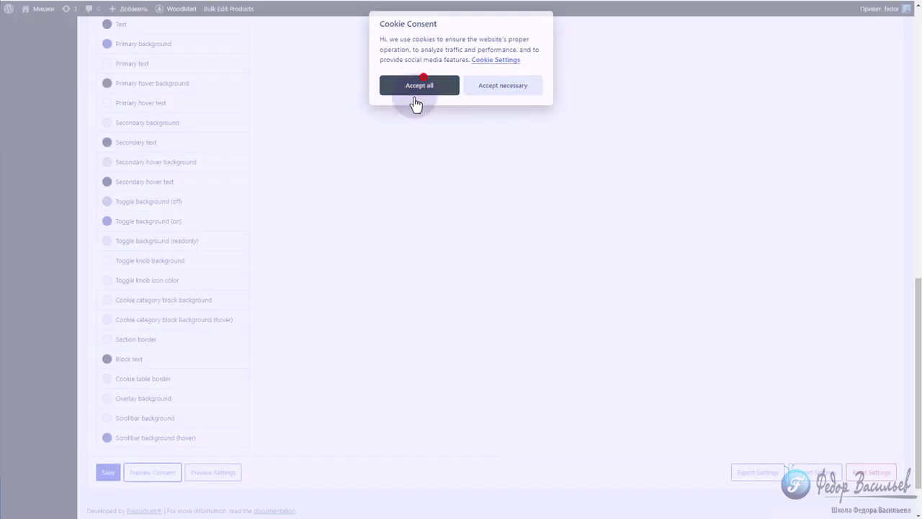
{"action": "left_click", "coordinate": [150, 473]}
{"action": "left_click", "coordinate": [408, 87]}
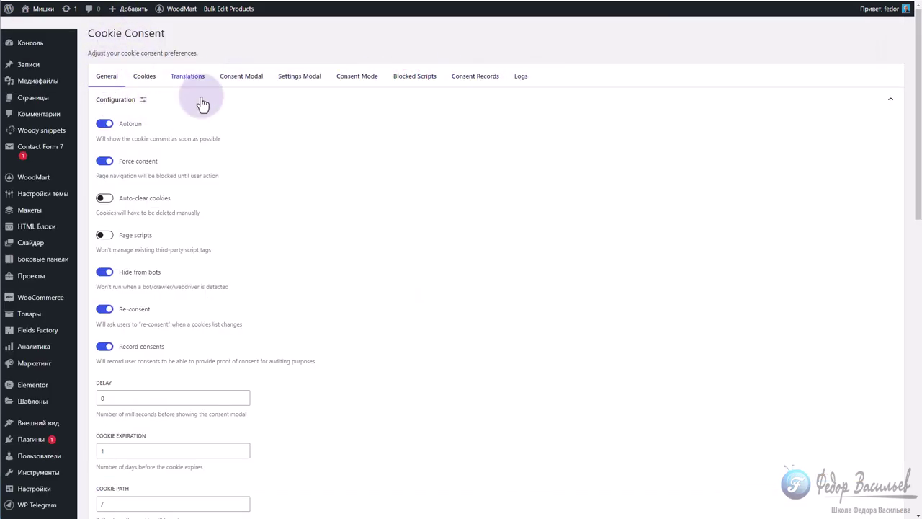
Step: Translate the Cookie Consent settings page into Russian and look through its general settings
{"action": "right_click", "coordinate": [335, 163]}
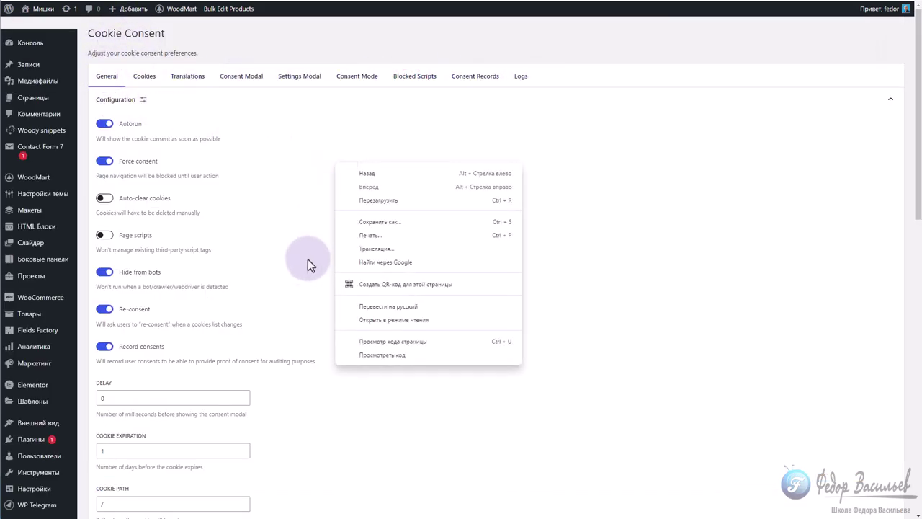
{"action": "left_click", "coordinate": [367, 303]}
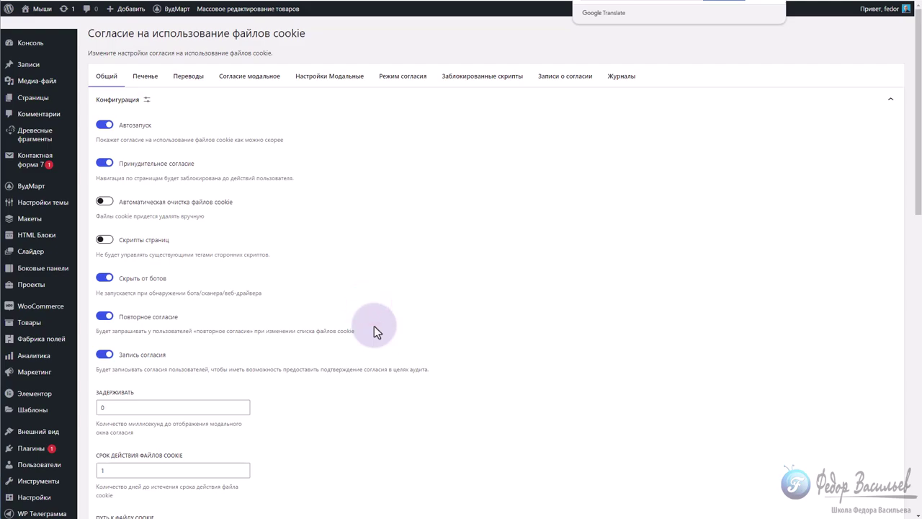
{"action": "left_click", "coordinate": [345, 50]}
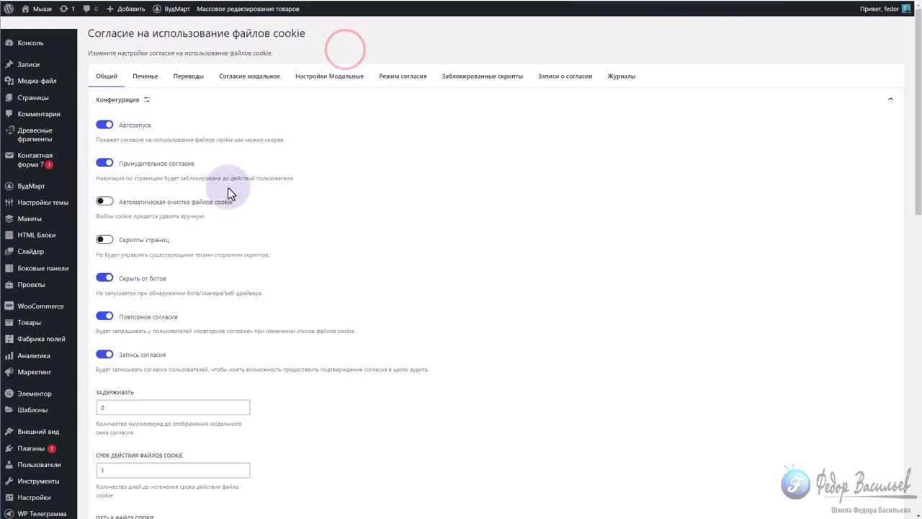
{"action": "scroll", "coordinate": [234, 180], "scroll_direction": "down", "scroll_amount": 5}
{"action": "scroll", "coordinate": [249, 230], "scroll_direction": "up", "scroll_amount": 5}
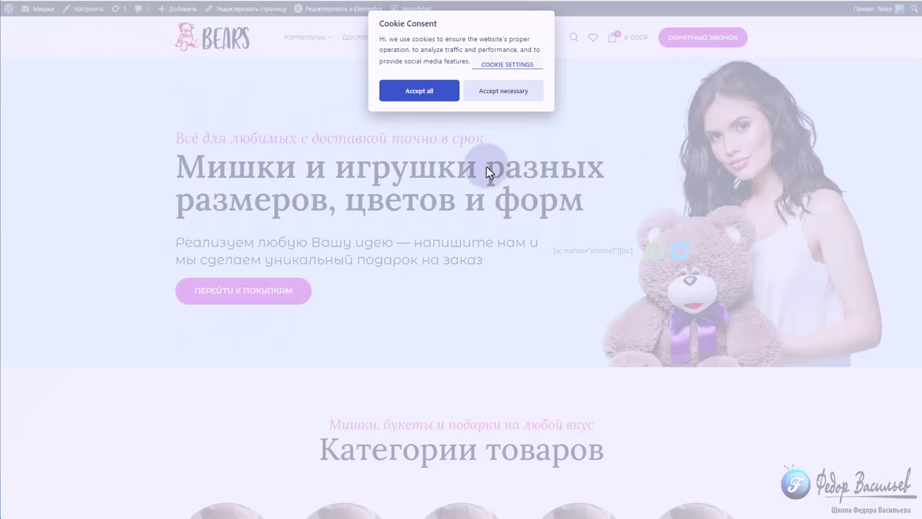
Step: Test whether the storefront page can be used behind the consent banner, inspect its cookie preferences, and return to the plugin settings
{"action": "left_click", "coordinate": [419, 90]}
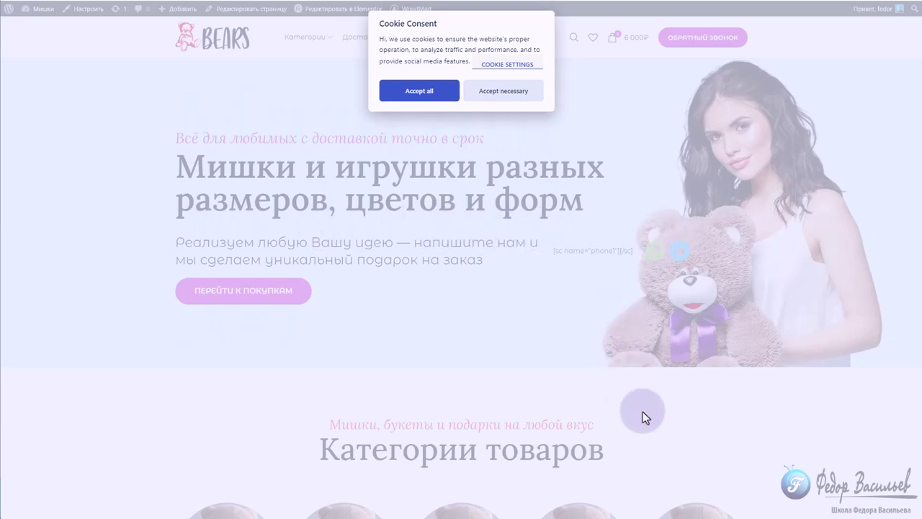
{"action": "left_click", "coordinate": [652, 170]}
{"action": "left_click", "coordinate": [294, 200]}
{"action": "left_click", "coordinate": [177, 124]}
{"action": "left_click", "coordinate": [496, 62]}
{"action": "scroll", "coordinate": [500, 333], "scroll_direction": "down", "scroll_amount": 5}
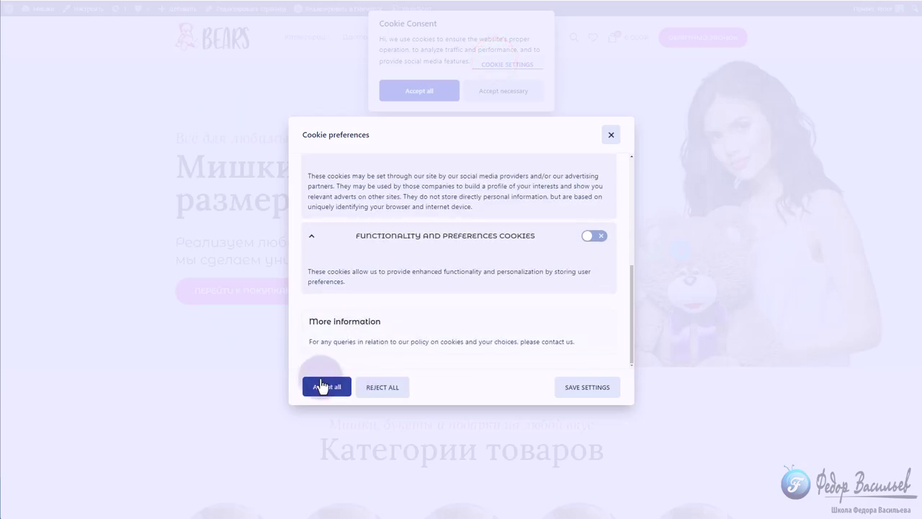
{"action": "left_click", "coordinate": [611, 135]}
{"action": "key", "text": "ctrl+Tab"}
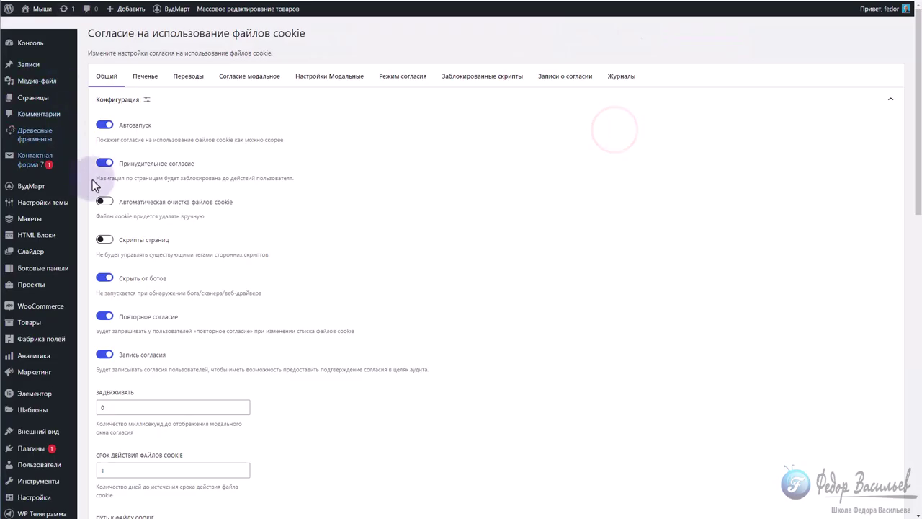
Step: Disable forced consent in the general configuration and save the settings
{"action": "left_click", "coordinate": [105, 163]}
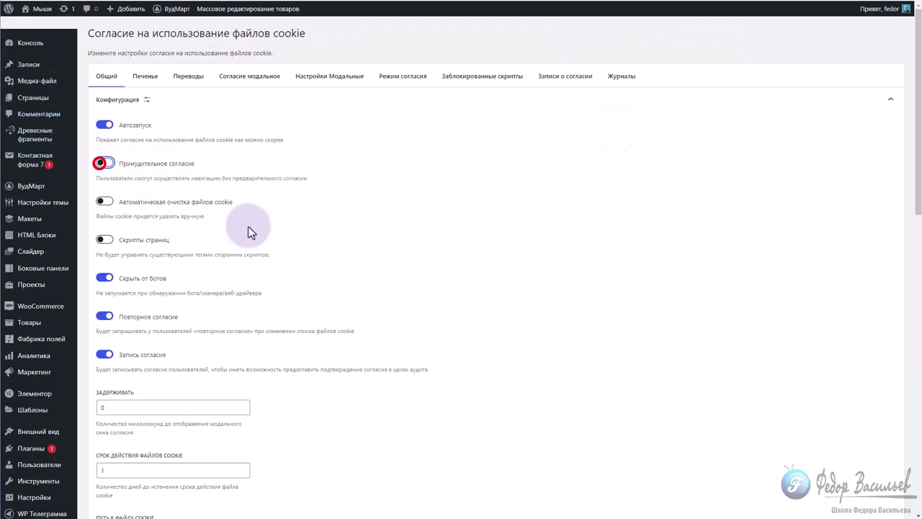
{"action": "scroll", "coordinate": [248, 226], "scroll_direction": "down", "scroll_amount": 5}
{"action": "scroll", "coordinate": [229, 248], "scroll_direction": "down", "scroll_amount": 4}
{"action": "left_click", "coordinate": [108, 417]}
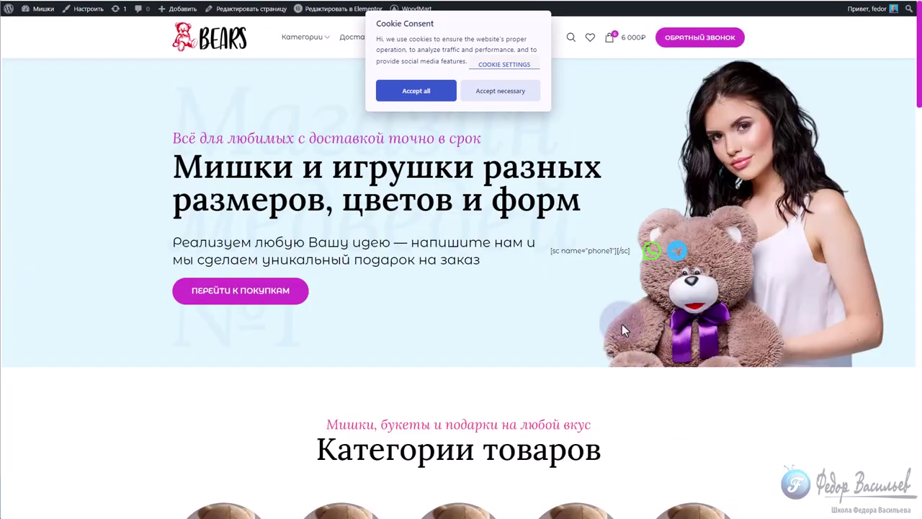
Step: Check on the storefront that the page scrolls and the categories menu opens while the consent banner is shown
{"action": "scroll", "coordinate": [595, 263], "scroll_direction": "down", "scroll_amount": 3}
{"action": "scroll", "coordinate": [595, 263], "scroll_direction": "up", "scroll_amount": 3}
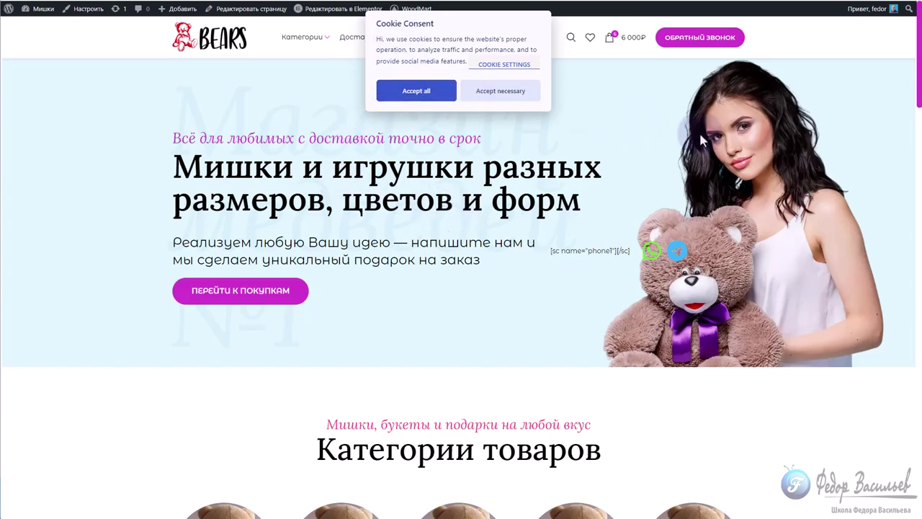
{"action": "scroll", "coordinate": [685, 144], "scroll_direction": "down", "scroll_amount": 5}
{"action": "scroll", "coordinate": [685, 144], "scroll_direction": "up", "scroll_amount": 3}
{"action": "scroll", "coordinate": [670, 169], "scroll_direction": "up", "scroll_amount": 3}
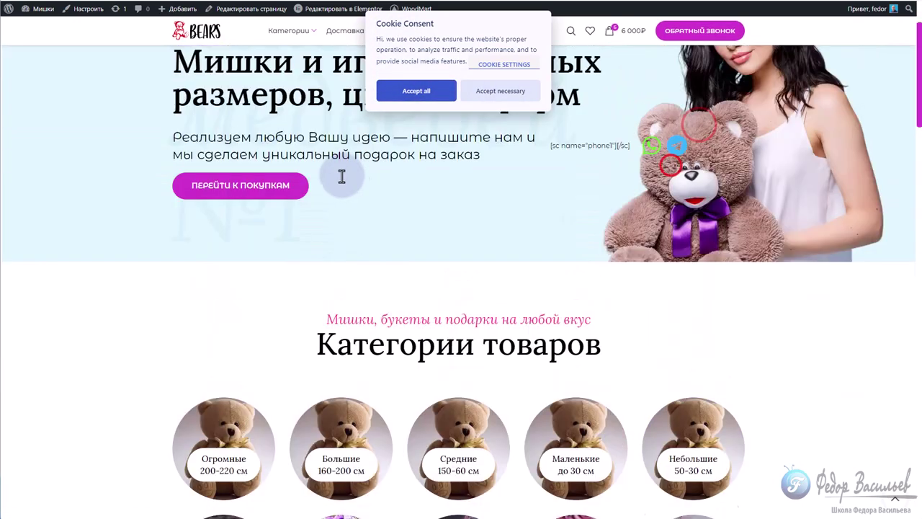
{"action": "mouse_move", "coordinate": [299, 37]}
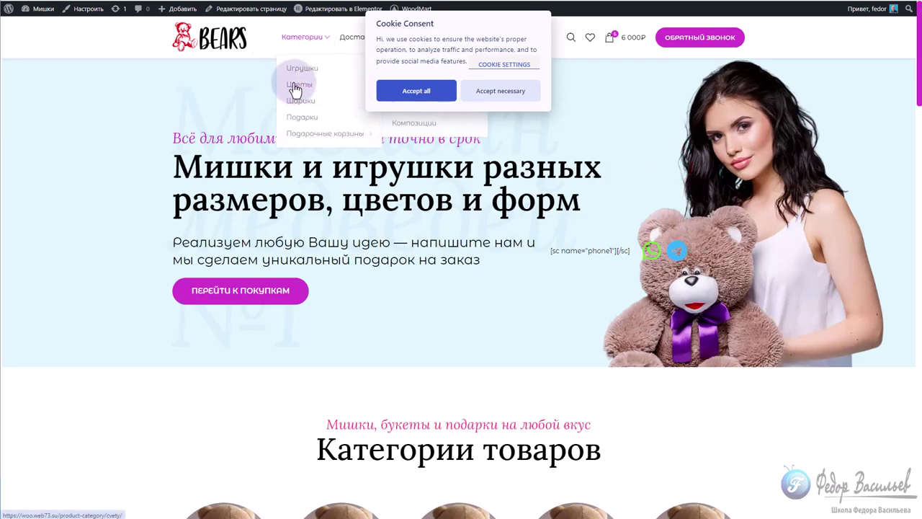
{"action": "mouse_move", "coordinate": [310, 98]}
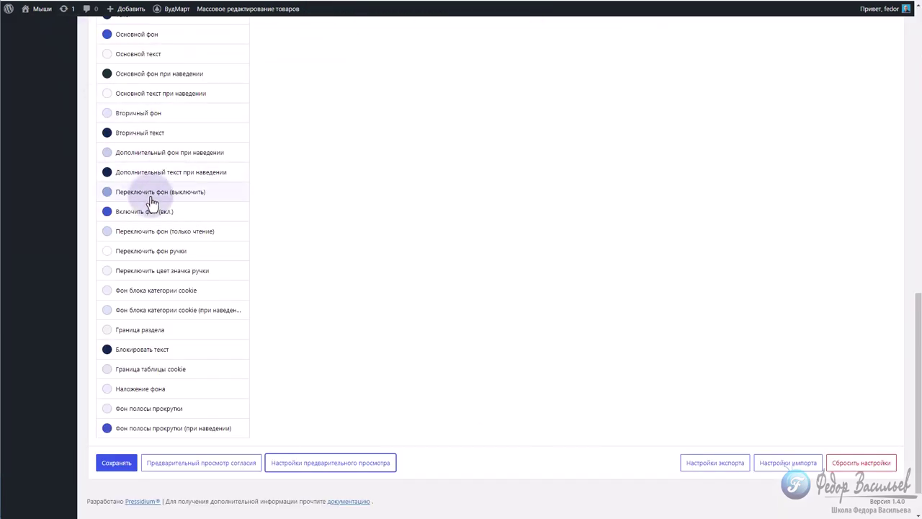
Step: Switch the page scripts option on and back off to compare its descriptions
{"action": "scroll", "coordinate": [154, 251], "scroll_direction": "up", "scroll_amount": 15}
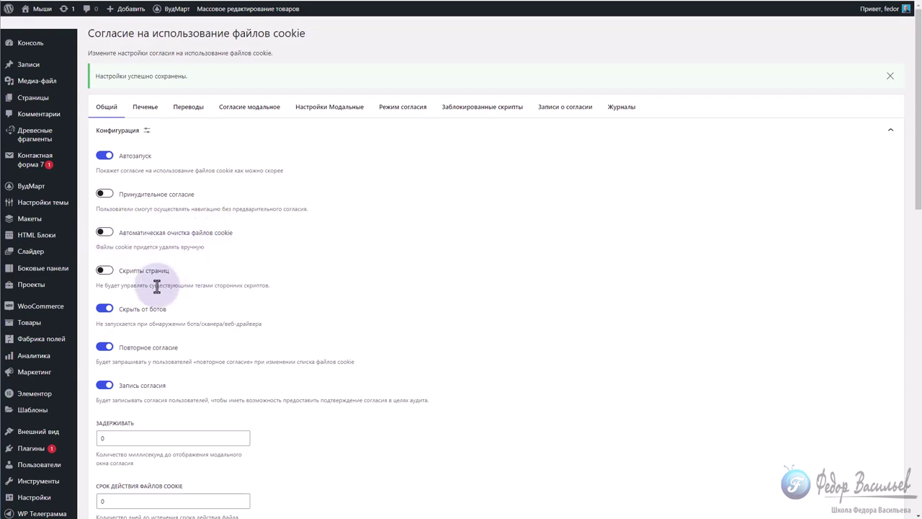
{"action": "double_click", "coordinate": [105, 270]}
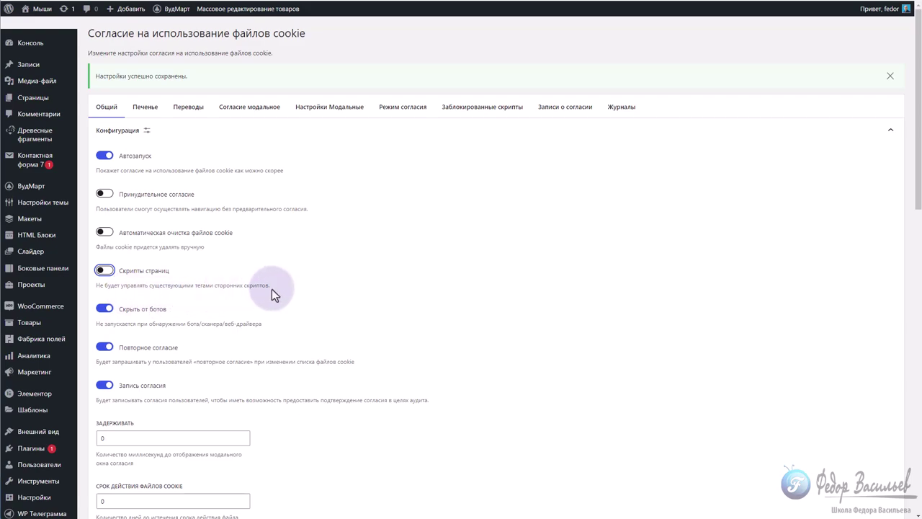
{"action": "left_click", "coordinate": [104, 270]}
{"action": "left_click", "coordinate": [104, 270]}
Step: Read the descriptions of the options for hiding from bots, repeating consent and recording consents
{"action": "scroll", "coordinate": [308, 274], "scroll_direction": "down", "scroll_amount": 2}
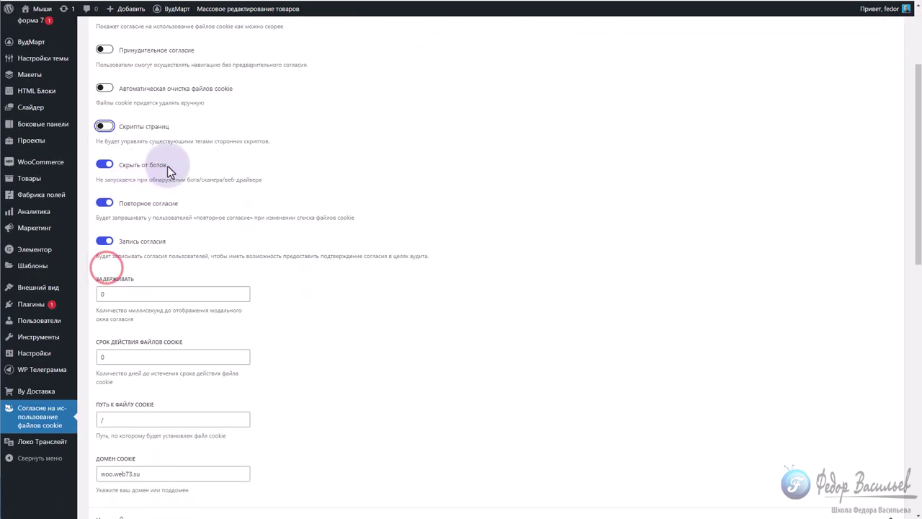
{"action": "left_click_drag", "start_coordinate": [263, 180], "coordinate": [136, 184]}
{"action": "left_click", "coordinate": [166, 183]}
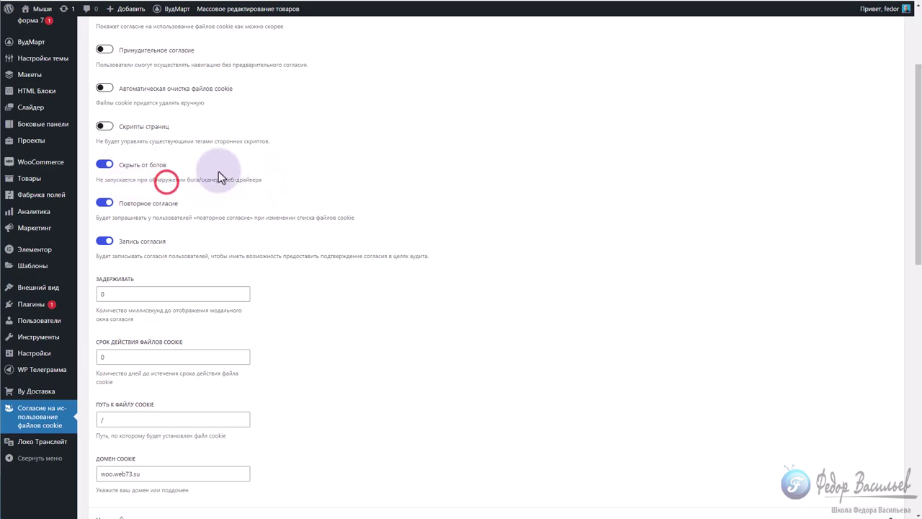
{"action": "left_click_drag", "start_coordinate": [302, 216], "coordinate": [394, 222]}
{"action": "left_click", "coordinate": [278, 226]}
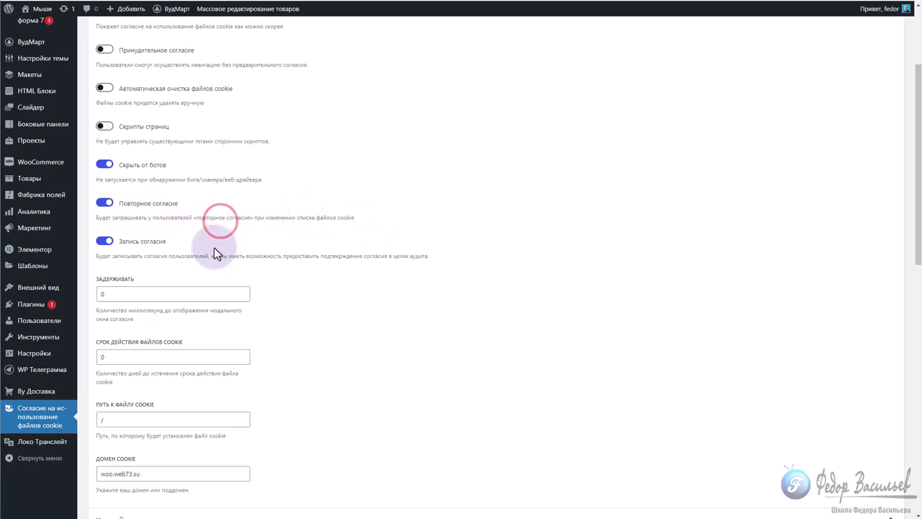
{"action": "scroll", "coordinate": [216, 231], "scroll_direction": "down", "scroll_amount": 2}
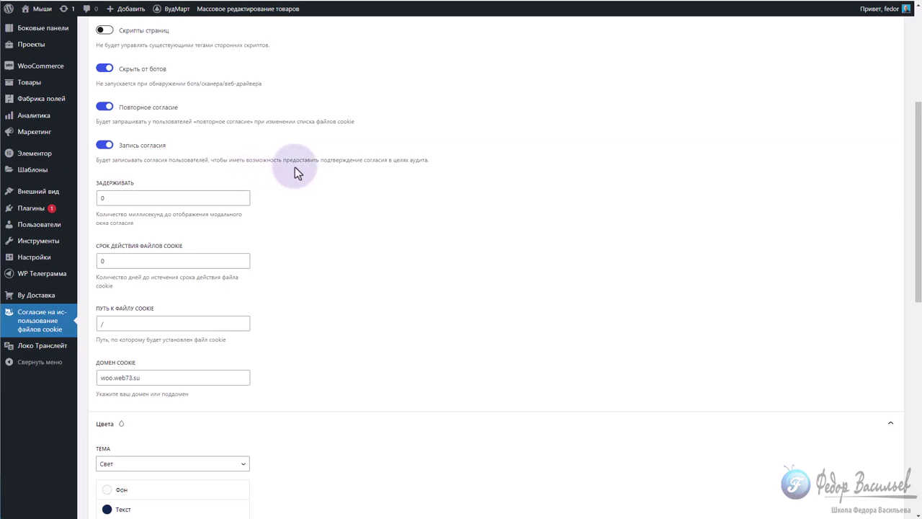
{"action": "left_click_drag", "start_coordinate": [317, 160], "coordinate": [377, 160]}
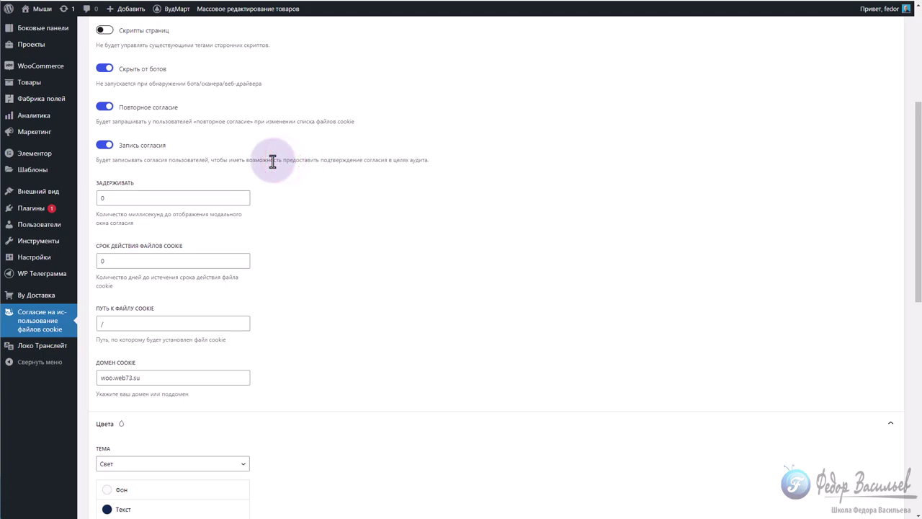
{"action": "left_click_drag", "start_coordinate": [272, 160], "coordinate": [371, 160]}
{"action": "scroll", "coordinate": [310, 169], "scroll_direction": "down", "scroll_amount": 2}
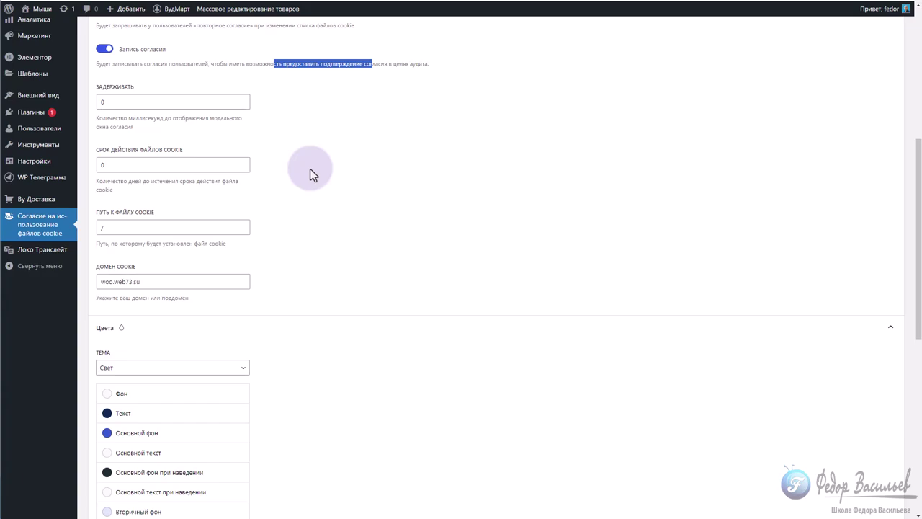
Step: Set the delay before the consent modal appears to 0 milliseconds
{"action": "scroll", "coordinate": [123, 144], "scroll_direction": "up", "scroll_amount": 1}
{"action": "left_click", "coordinate": [106, 144]}
{"action": "type", "text": "0"}
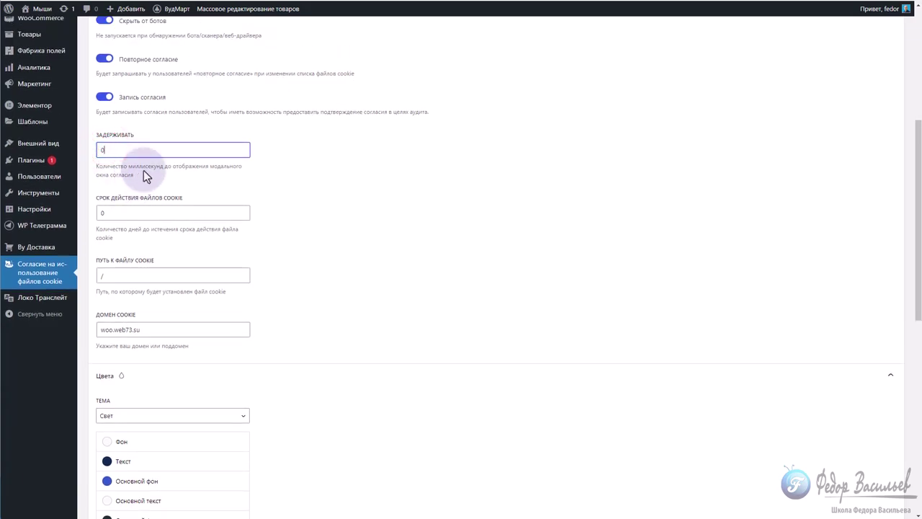
{"action": "left_click", "coordinate": [113, 148]}
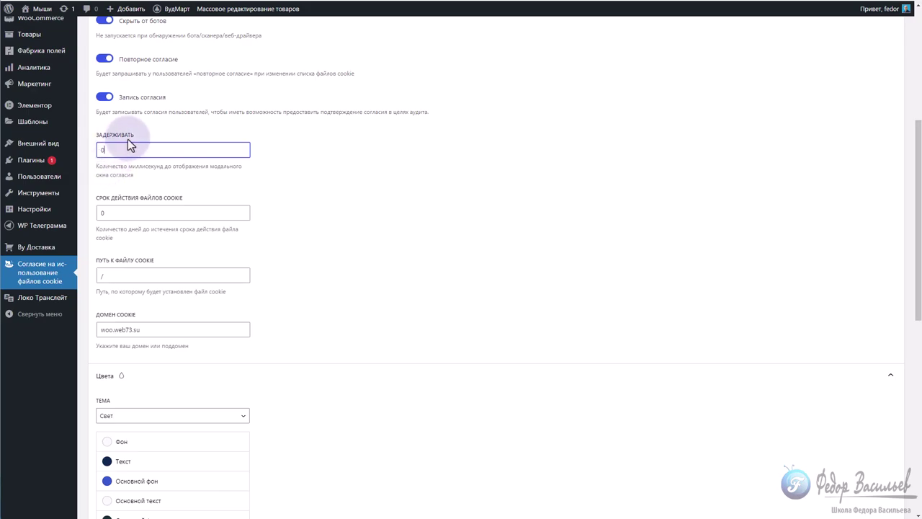
Step: Review the cookie expiration, cookie path and cookie domain settings
{"action": "triple_click", "coordinate": [105, 235]}
{"action": "left_click", "coordinate": [111, 212]}
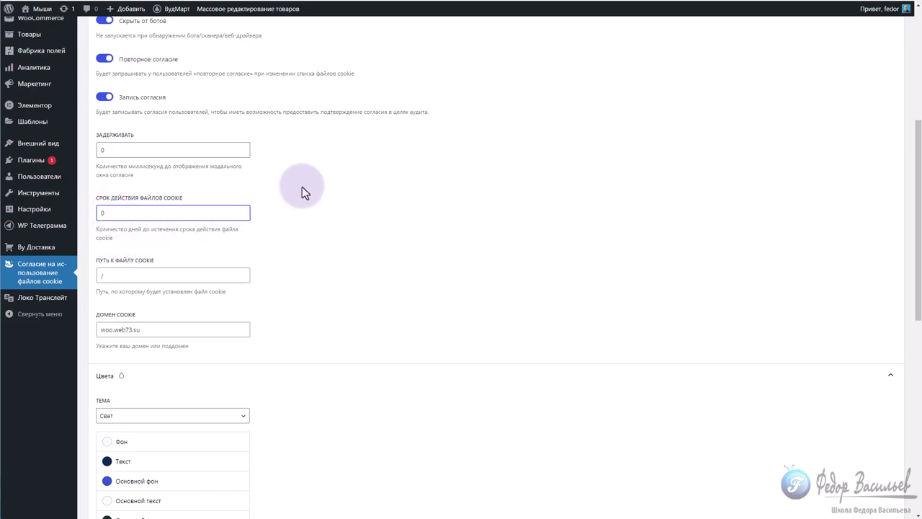
{"action": "scroll", "coordinate": [216, 180], "scroll_direction": "down", "scroll_amount": 2}
{"action": "left_click", "coordinate": [108, 182]}
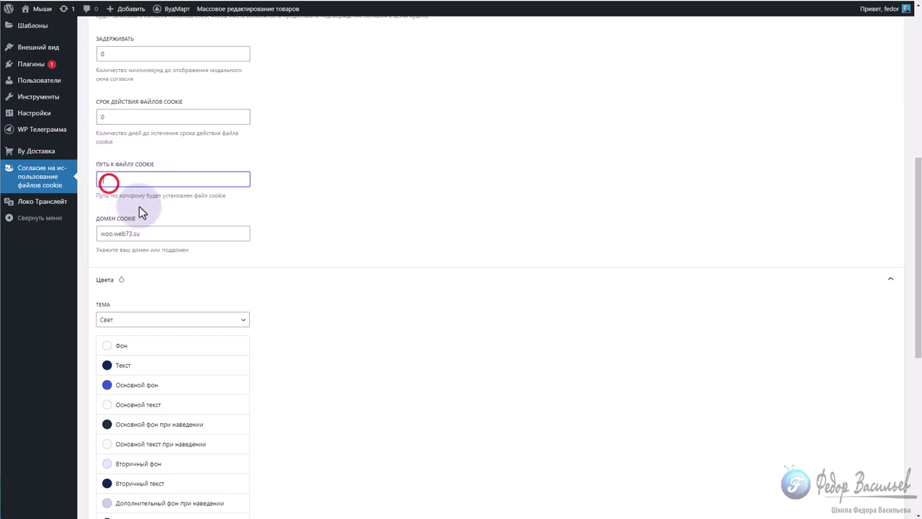
{"action": "double_click", "coordinate": [140, 235]}
{"action": "left_click", "coordinate": [166, 240]}
Step: Change the light theme's primary background colour to magenta D138C0 and save the settings
{"action": "scroll", "coordinate": [252, 254], "scroll_direction": "down", "scroll_amount": 2}
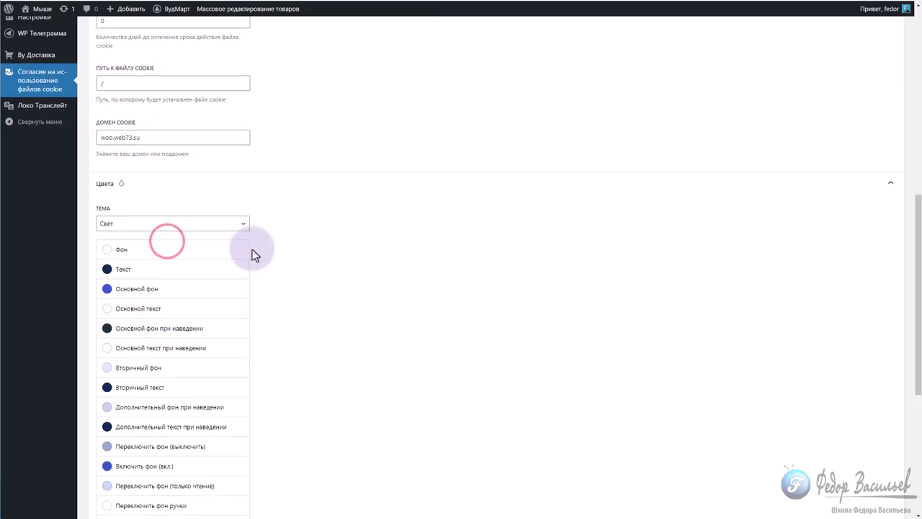
{"action": "left_click", "coordinate": [117, 183]}
{"action": "left_click", "coordinate": [135, 389]}
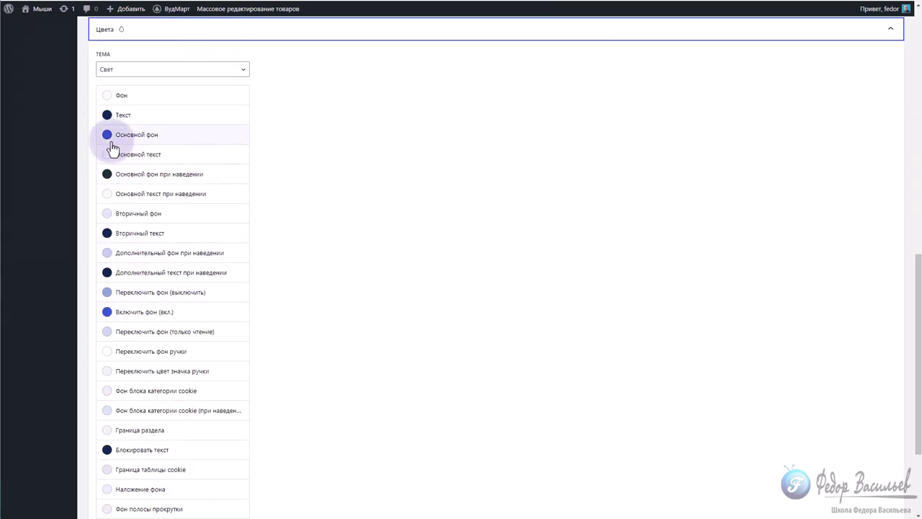
{"action": "left_click", "coordinate": [106, 136]}
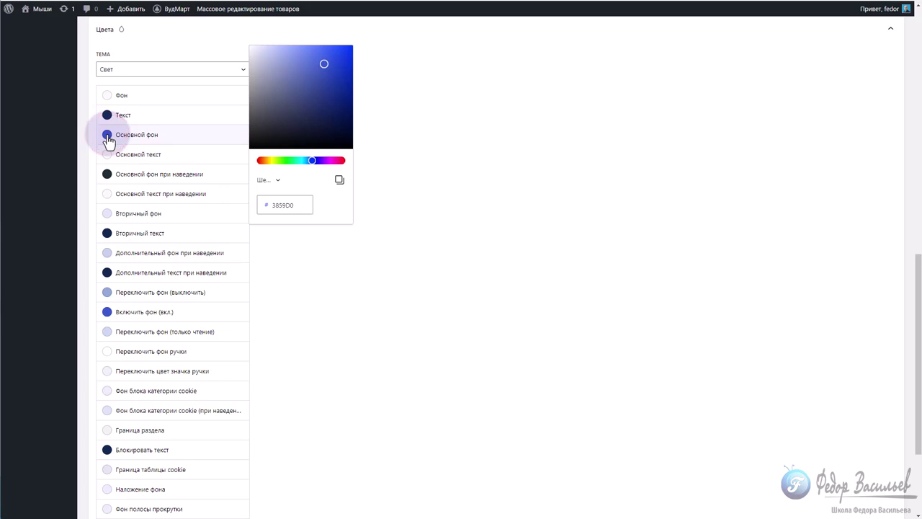
{"action": "left_click", "coordinate": [329, 161]}
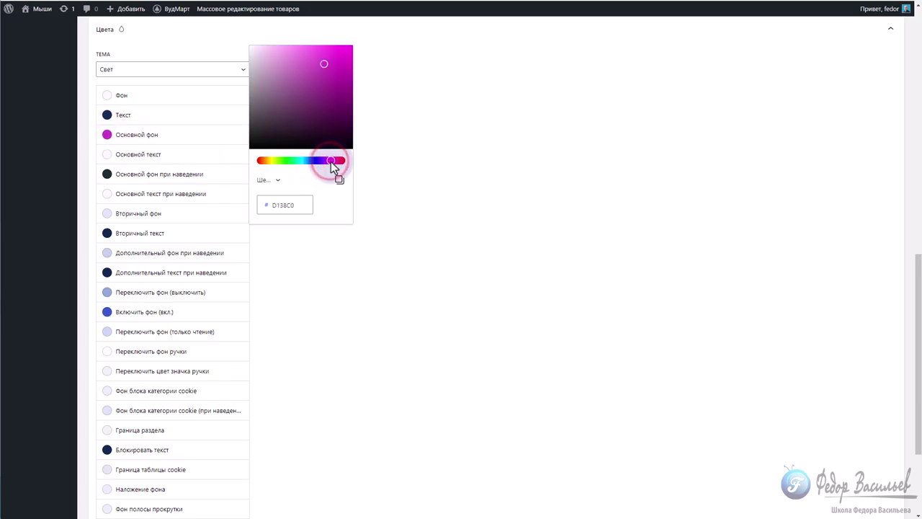
{"action": "scroll", "coordinate": [287, 452], "scroll_direction": "down", "scroll_amount": 2}
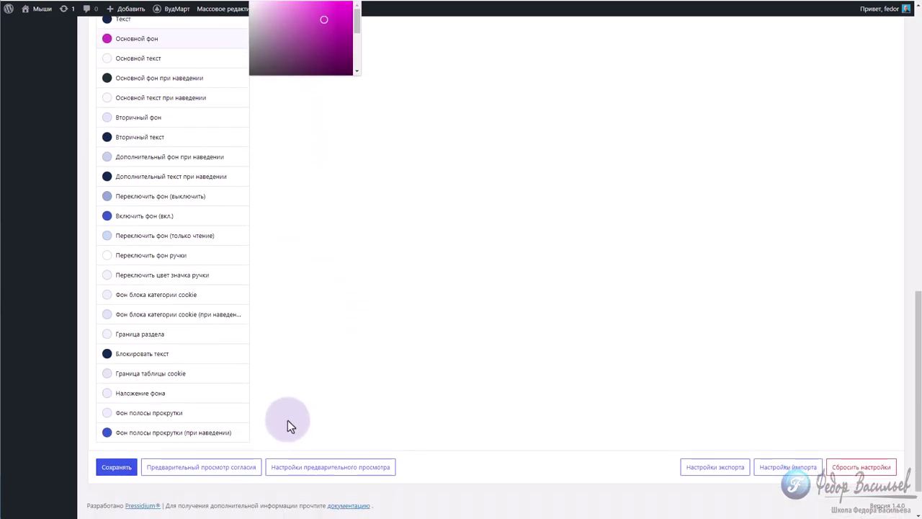
{"action": "left_click", "coordinate": [115, 467]}
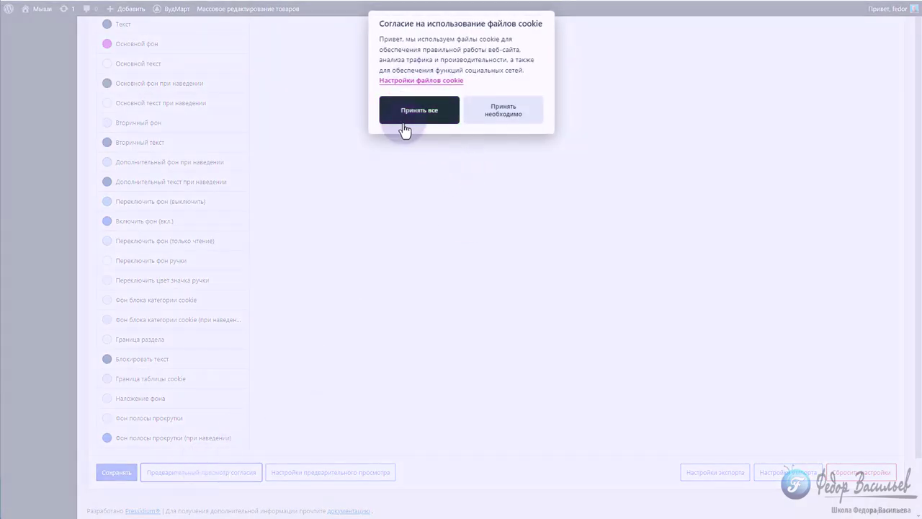
Step: Open the cookie settings from the consent preview and expand the performance and analytics cookies category
{"action": "left_click", "coordinate": [421, 80]}
{"action": "scroll", "coordinate": [382, 312], "scroll_direction": "down", "scroll_amount": 2}
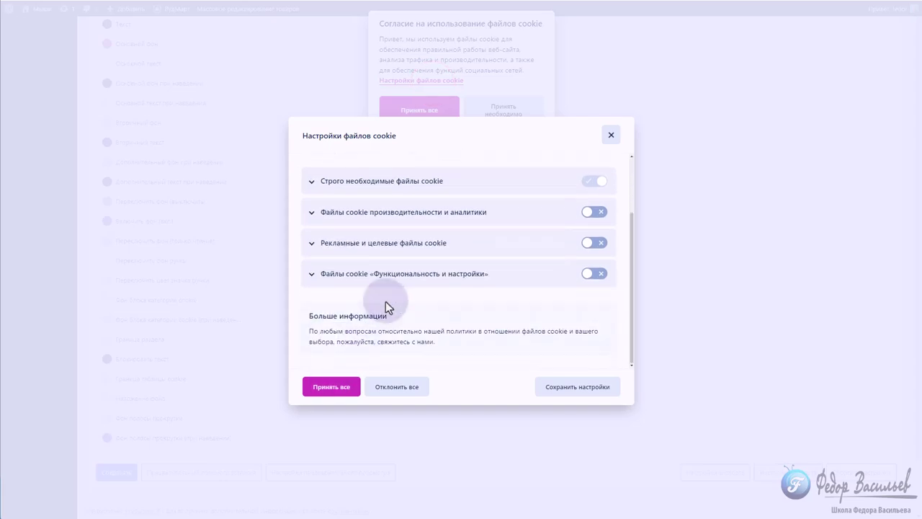
{"action": "left_click", "coordinate": [313, 211]}
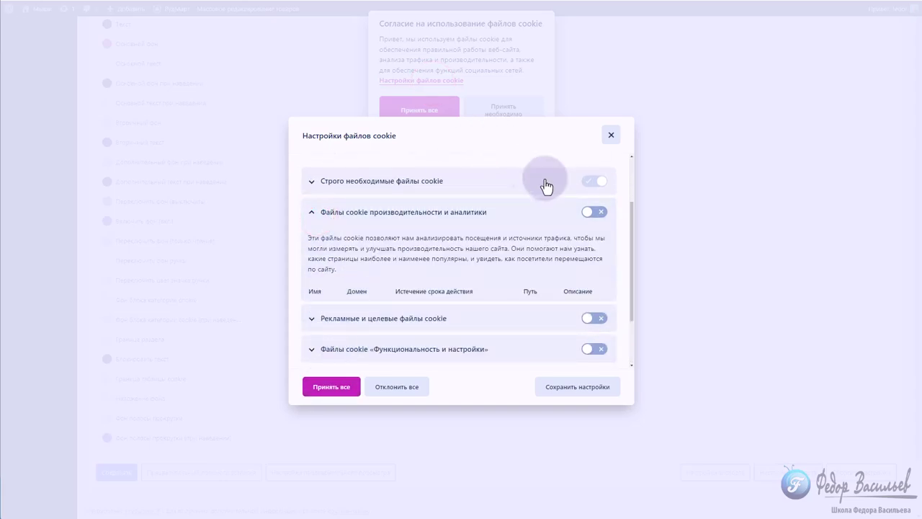
Step: Close the consent preview's cookie settings, preview the settings modal on its own, look through its categories and close it
{"action": "left_click", "coordinate": [609, 137]}
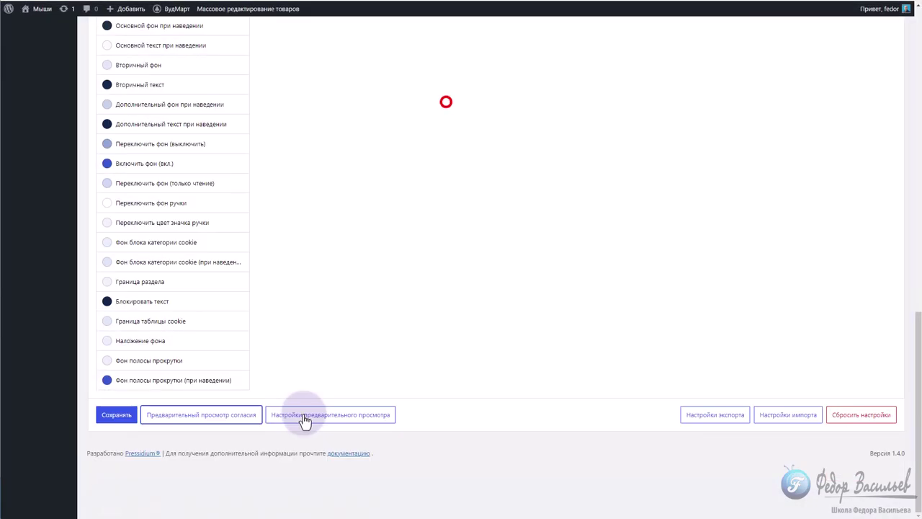
{"action": "left_click", "coordinate": [335, 416]}
{"action": "scroll", "coordinate": [369, 356], "scroll_direction": "down", "scroll_amount": 2}
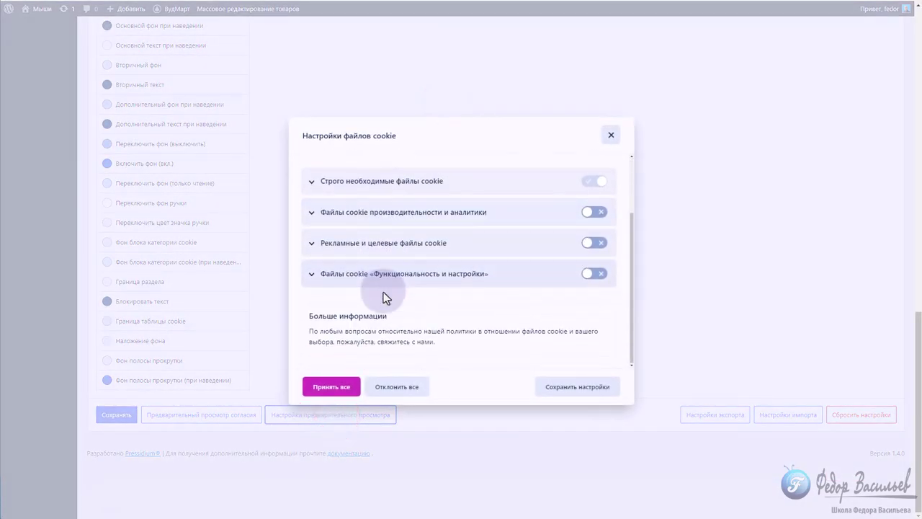
{"action": "scroll", "coordinate": [353, 339], "scroll_direction": "up", "scroll_amount": 2}
{"action": "left_click", "coordinate": [610, 135]}
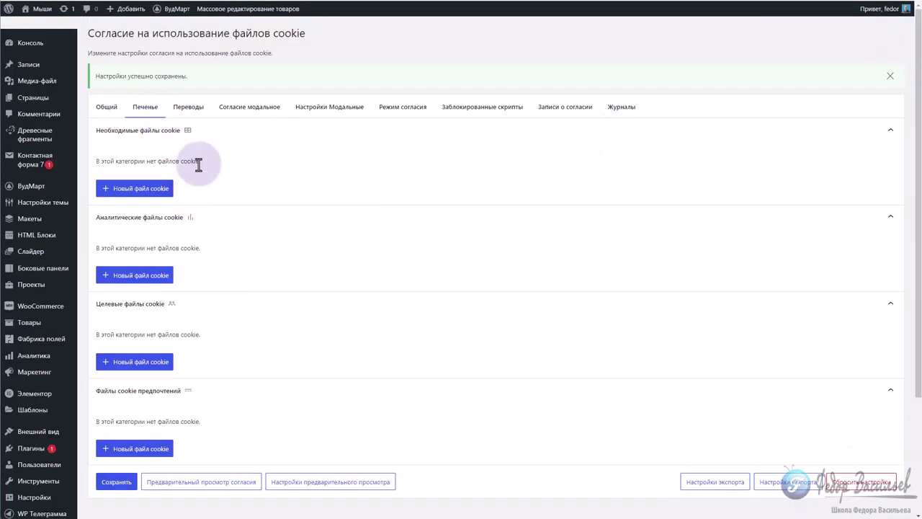
Step: Examine the cookie category sections, collapsing and re-expanding the necessary cookies section
{"action": "left_click", "coordinate": [186, 134]}
{"action": "left_click", "coordinate": [190, 134]}
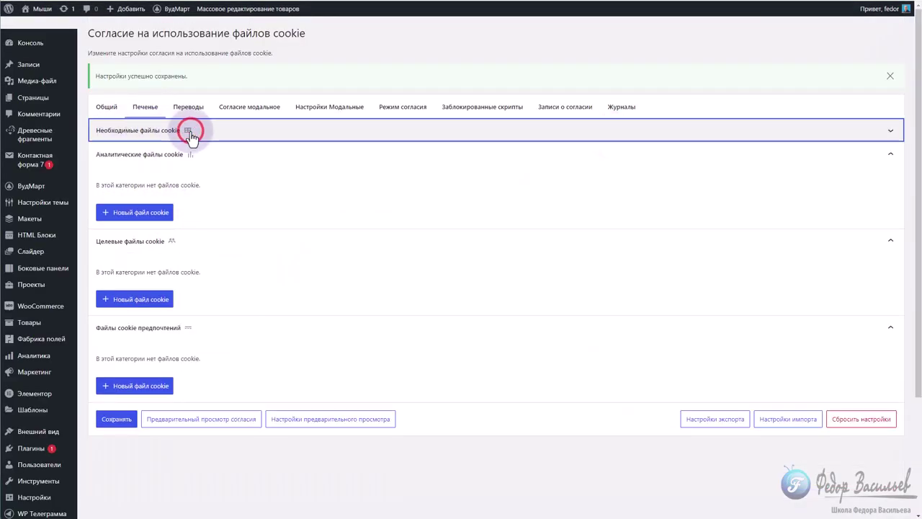
{"action": "left_click", "coordinate": [189, 134]}
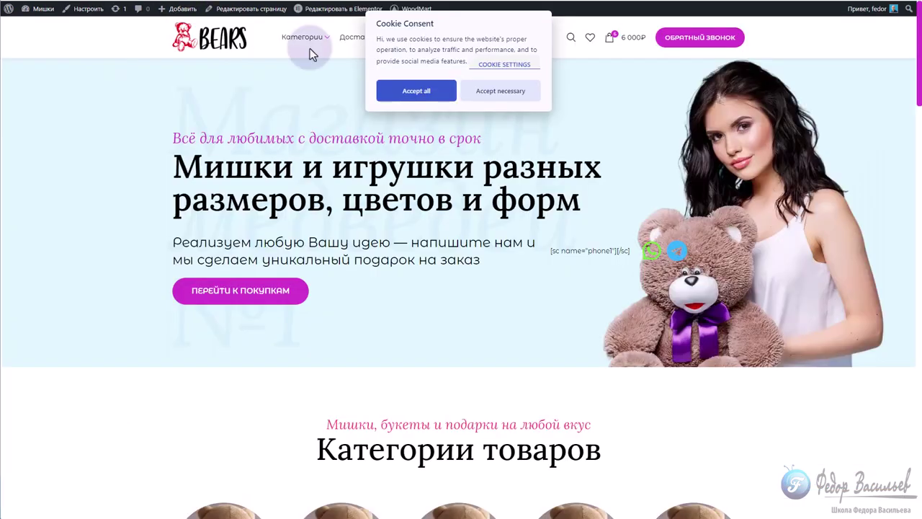
Step: Open the cookie preferences on the storefront and read the performance and analytics cookies category
{"action": "left_click", "coordinate": [503, 64]}
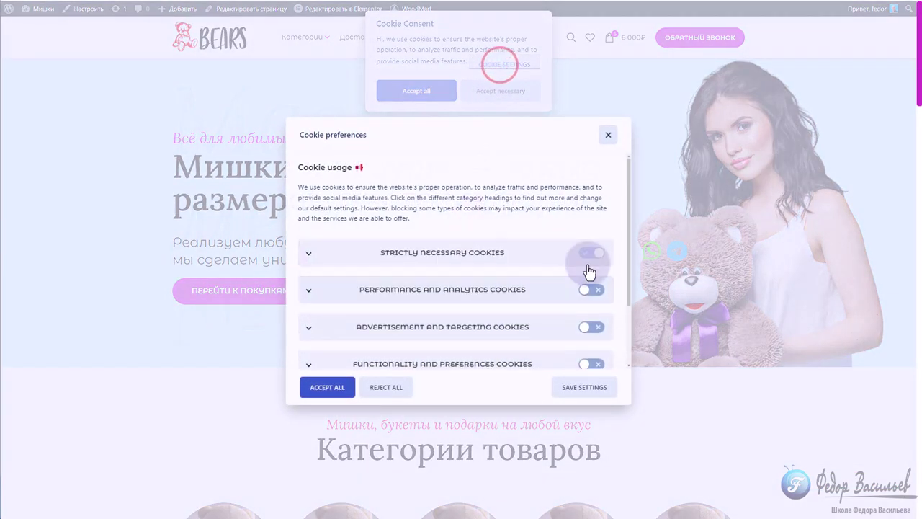
{"action": "left_click", "coordinate": [545, 289]}
{"action": "scroll", "coordinate": [505, 283], "scroll_direction": "down", "scroll_amount": 2}
{"action": "scroll", "coordinate": [410, 276], "scroll_direction": "up", "scroll_amount": 2}
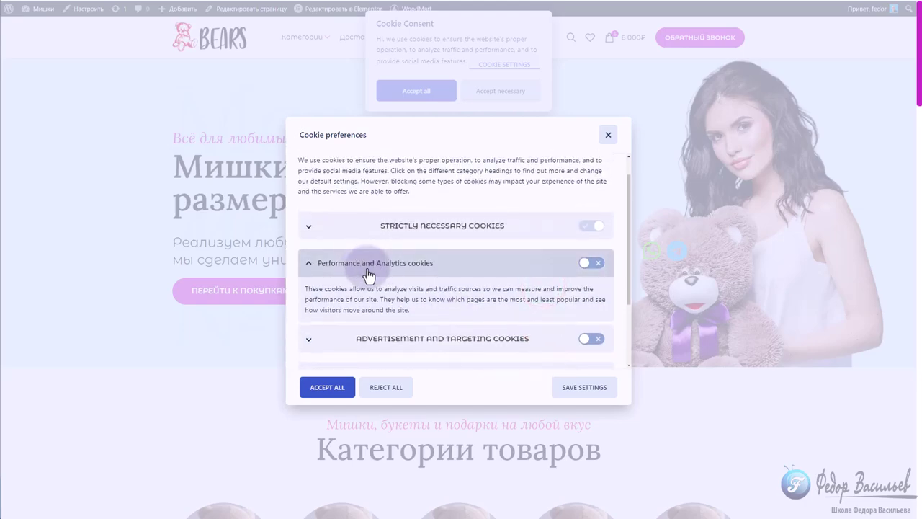
{"action": "scroll", "coordinate": [367, 274], "scroll_direction": "down", "scroll_amount": 1}
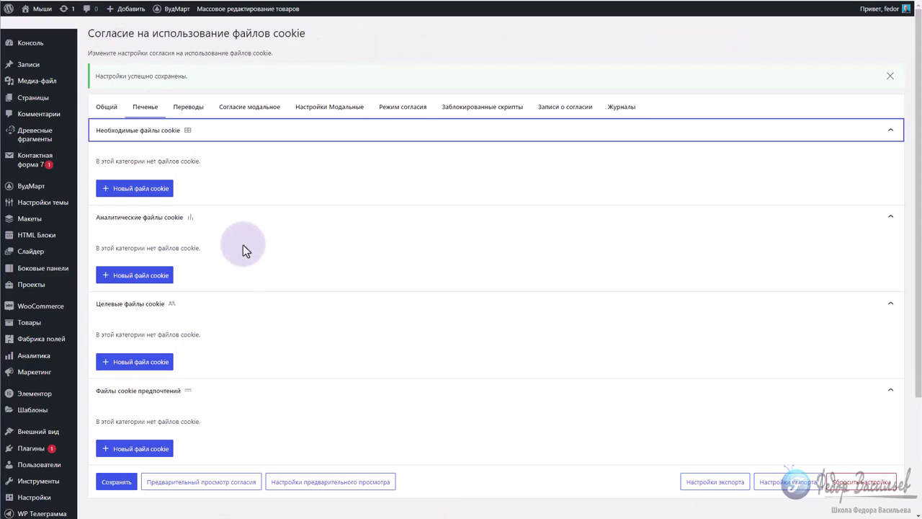
Step: Add two cookie entries to the necessary cookies category and enable the regular expression option for both
{"action": "left_click", "coordinate": [142, 189]}
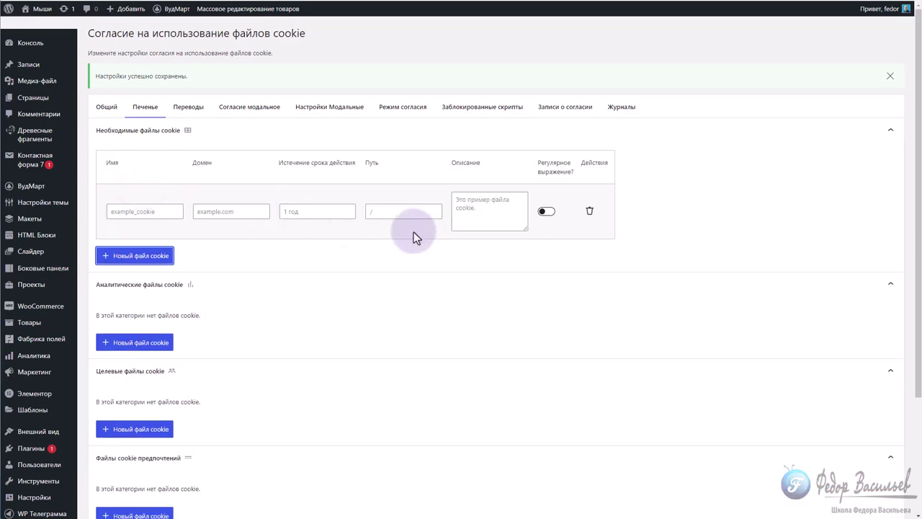
{"action": "left_click", "coordinate": [143, 261]}
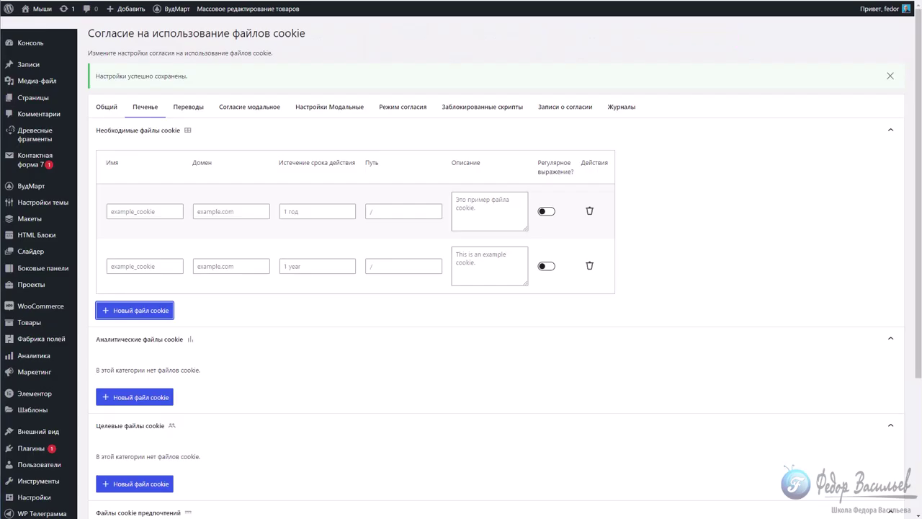
{"action": "left_click", "coordinate": [546, 212]}
{"action": "left_click", "coordinate": [546, 266]}
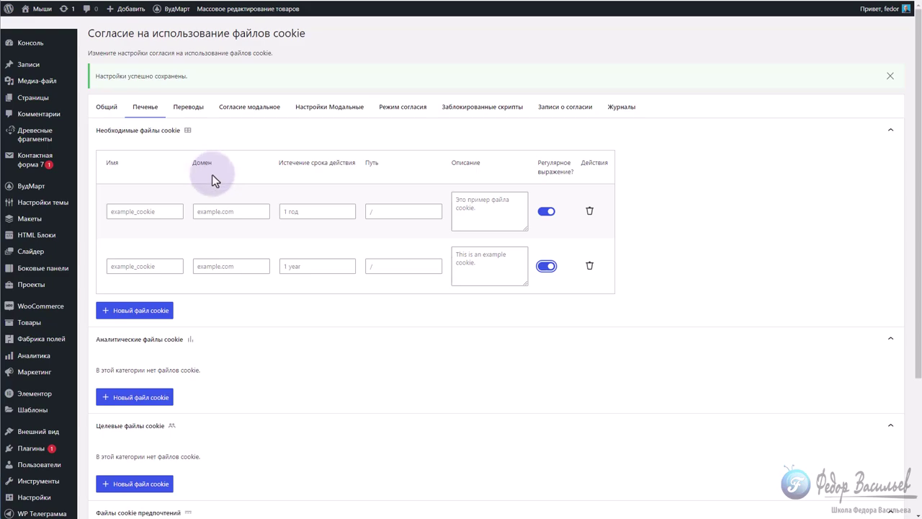
{"action": "left_click", "coordinate": [382, 210]}
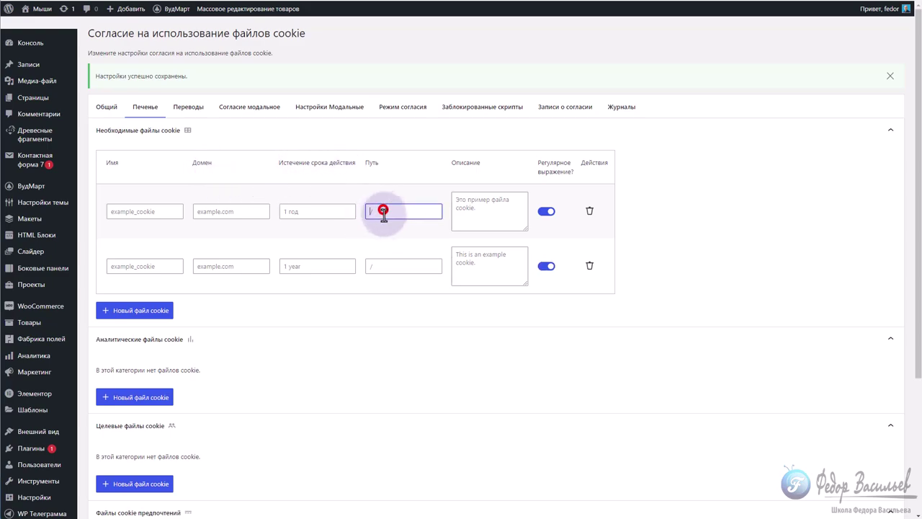
{"action": "left_click", "coordinate": [476, 211]}
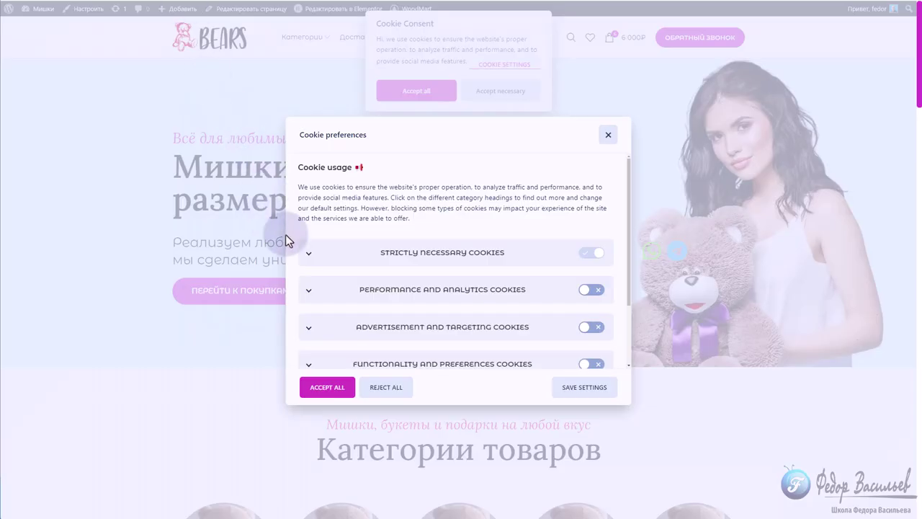
Step: Expand the strictly necessary cookies category in the storefront's cookie preferences and examine its cookie table
{"action": "left_click", "coordinate": [308, 251]}
{"action": "scroll", "coordinate": [288, 284], "scroll_direction": "down", "scroll_amount": 1}
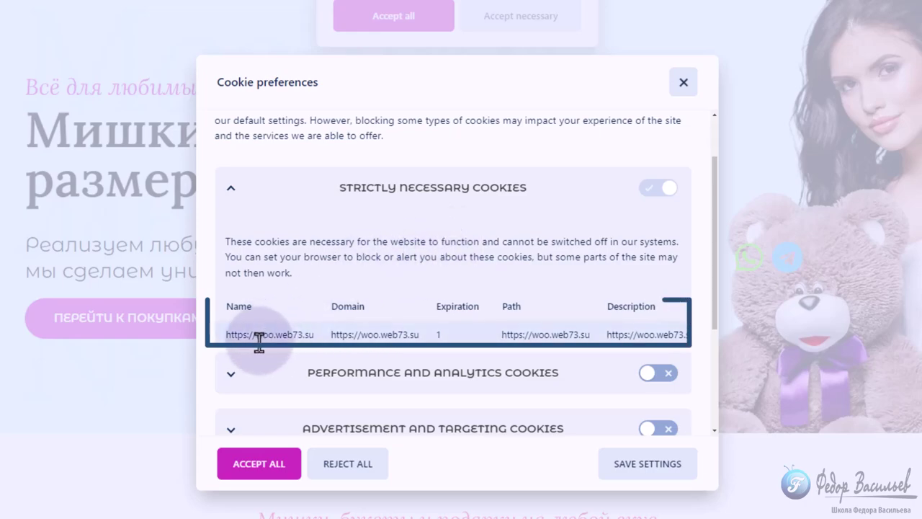
{"action": "left_click", "coordinate": [323, 305]}
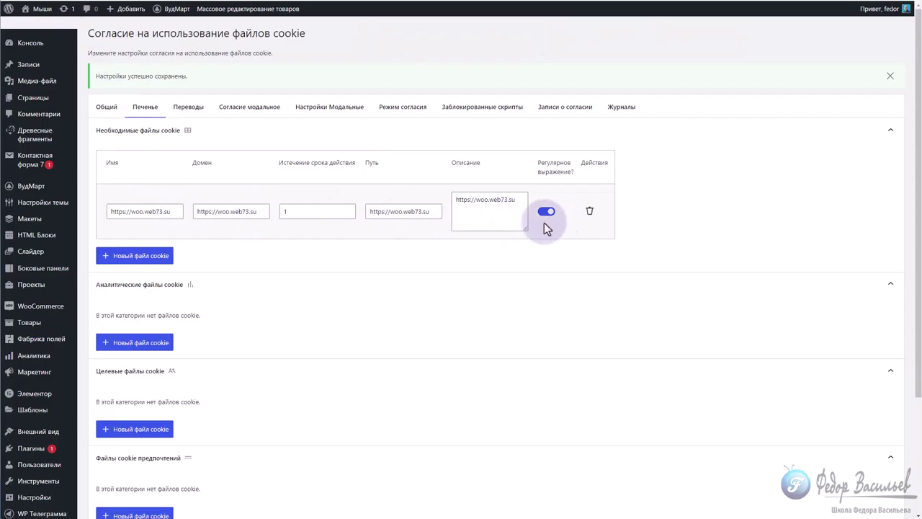
Step: Add an extra necessary cookie entry, delete it again and collapse the analytics cookies section
{"action": "left_click", "coordinate": [151, 258]}
{"action": "left_click", "coordinate": [590, 263]}
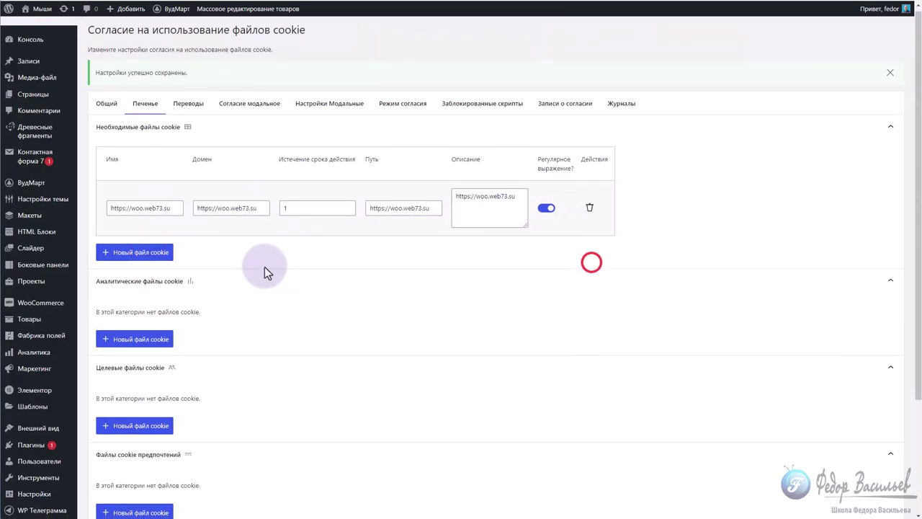
{"action": "scroll", "coordinate": [265, 266], "scroll_direction": "down", "scroll_amount": 2}
{"action": "left_click", "coordinate": [126, 141]}
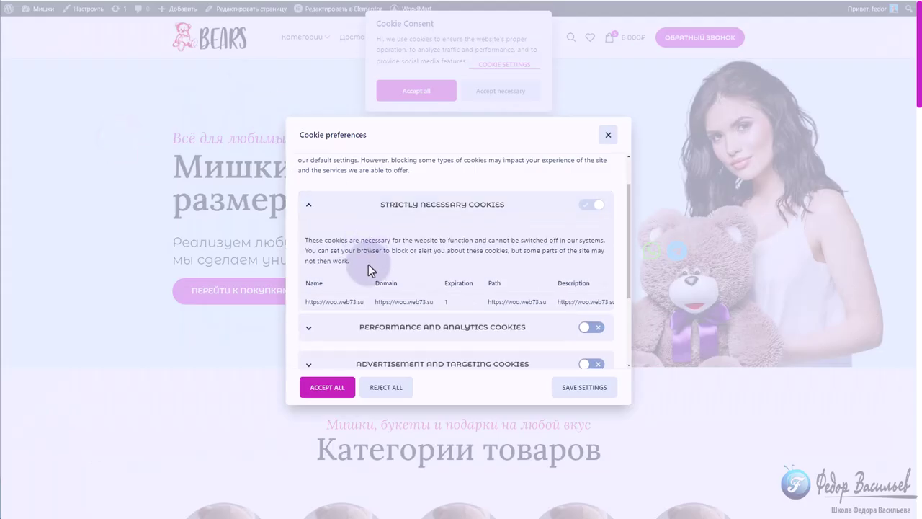
Step: Expand the performance and analytics category in the storefront's cookie preferences and compare it with the strictly necessary cookies
{"action": "left_click", "coordinate": [317, 325]}
{"action": "scroll", "coordinate": [318, 317], "scroll_direction": "down", "scroll_amount": 3}
{"action": "scroll", "coordinate": [413, 275], "scroll_direction": "up", "scroll_amount": 2}
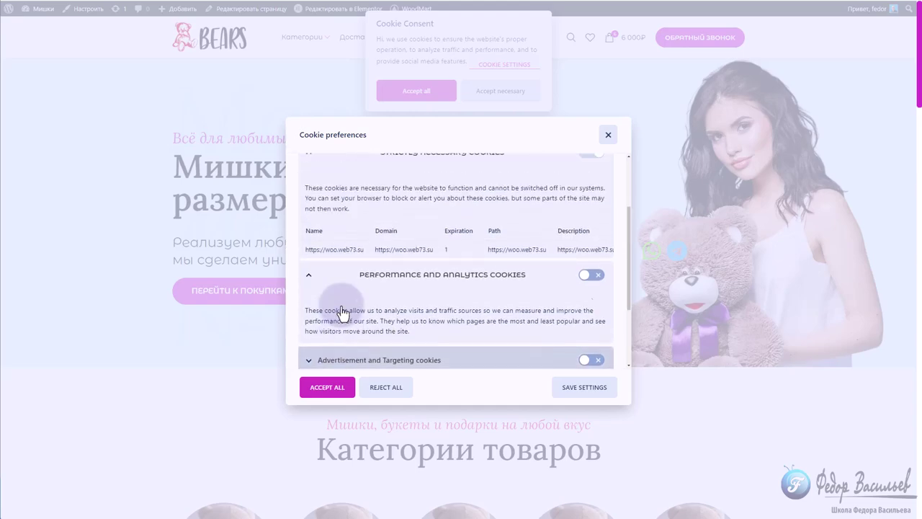
{"action": "scroll", "coordinate": [401, 305], "scroll_direction": "down", "scroll_amount": 1}
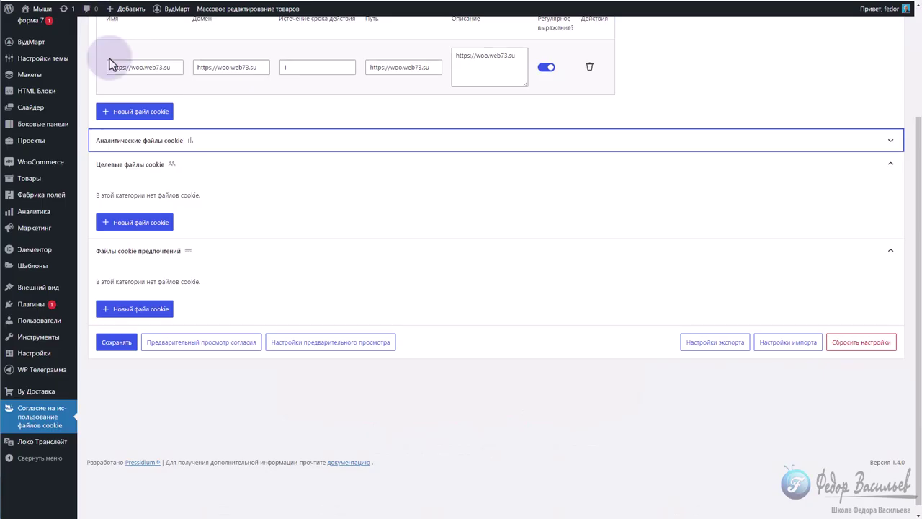
Step: Delete the remaining necessary cookie entry and save the settings
{"action": "scroll", "coordinate": [531, 276], "scroll_direction": "up", "scroll_amount": 2}
{"action": "left_click", "coordinate": [590, 211]}
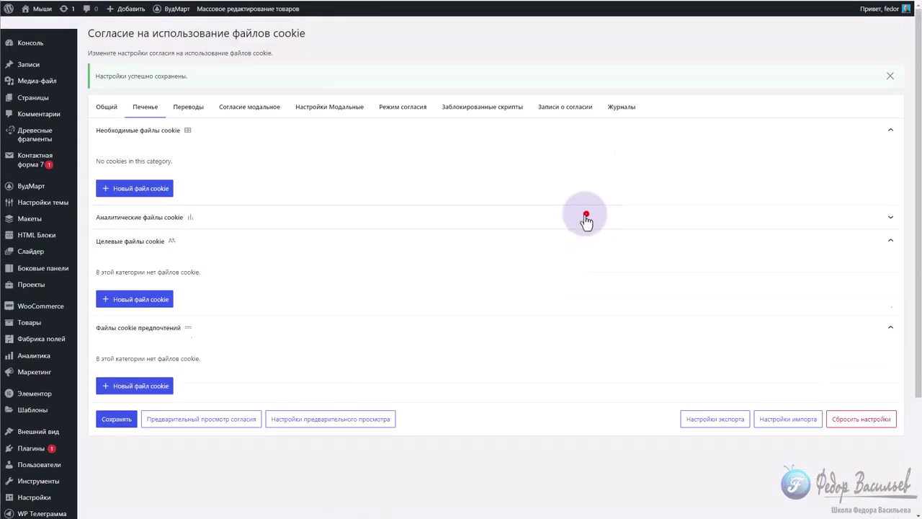
{"action": "scroll", "coordinate": [267, 334], "scroll_direction": "down", "scroll_amount": 3}
{"action": "left_click", "coordinate": [116, 323]}
Step: Open the translation settings and choose the browser as the automatic language detection strategy
{"action": "left_click", "coordinate": [188, 107]}
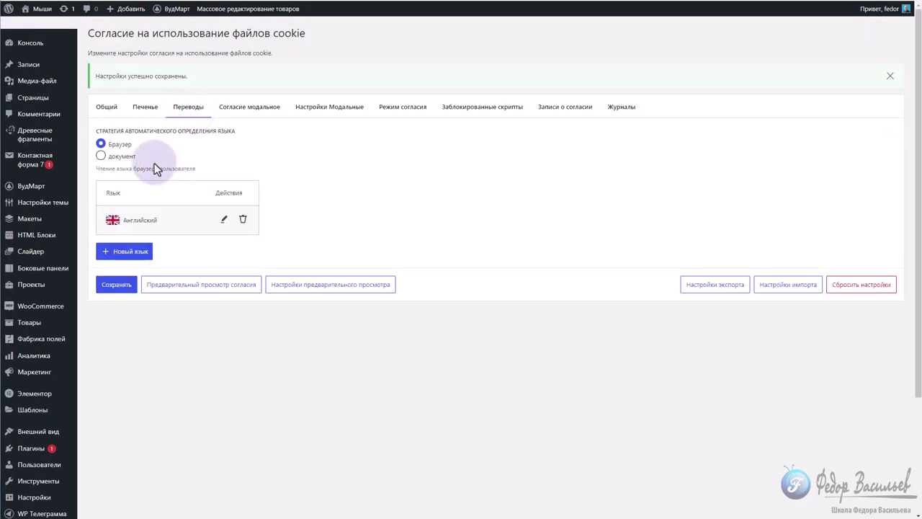
{"action": "left_click", "coordinate": [126, 149]}
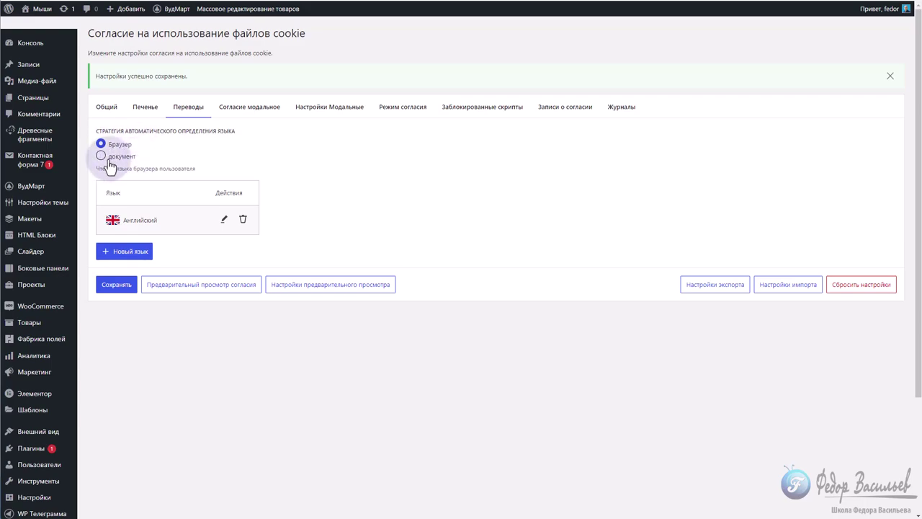
{"action": "left_click", "coordinate": [101, 143]}
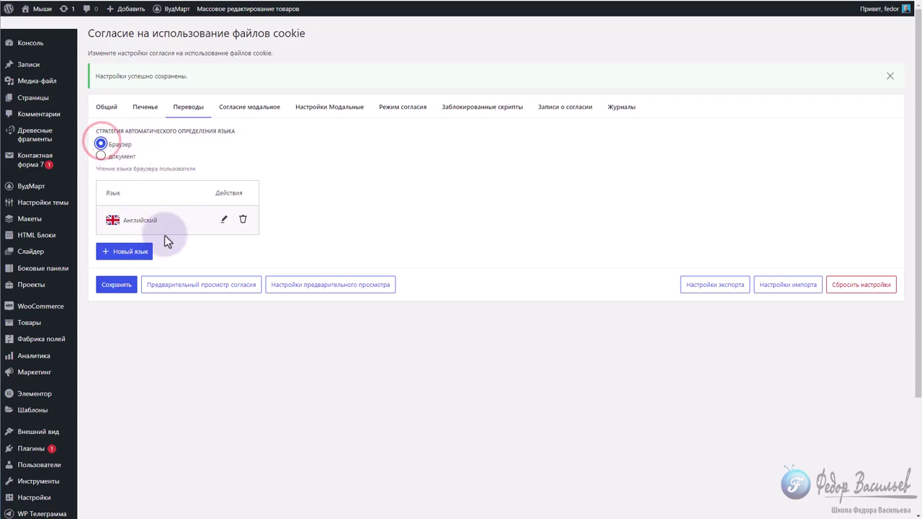
Step: Open the English translation for editing and review its consent, settings, table header and cookie category texts
{"action": "left_click", "coordinate": [223, 219]}
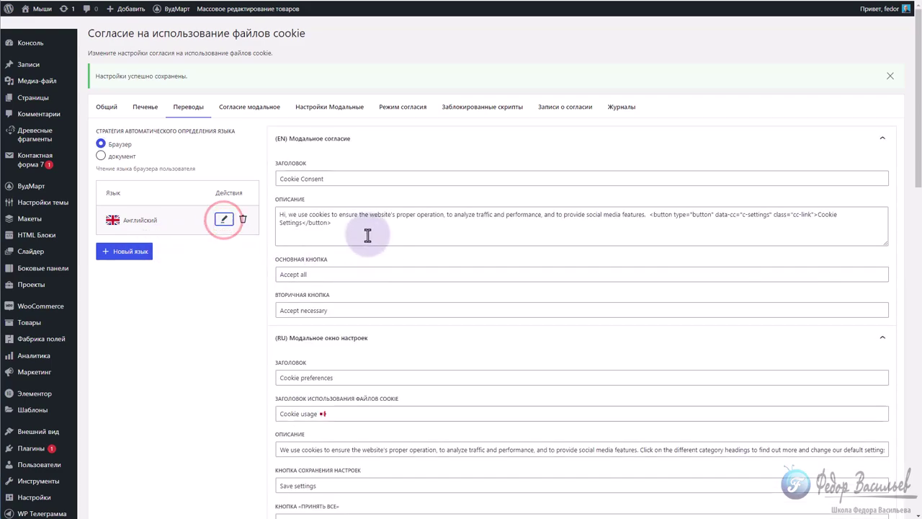
{"action": "left_click", "coordinate": [335, 179]}
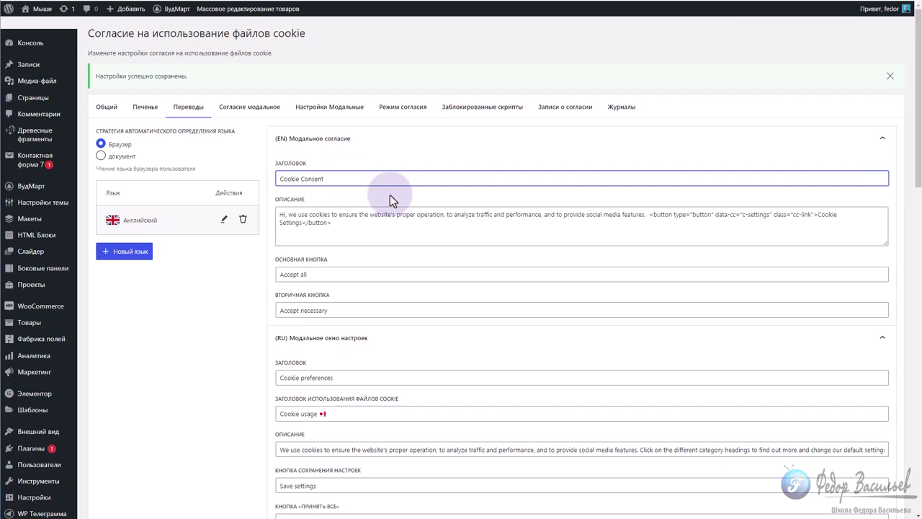
{"action": "triple_click", "coordinate": [346, 178]}
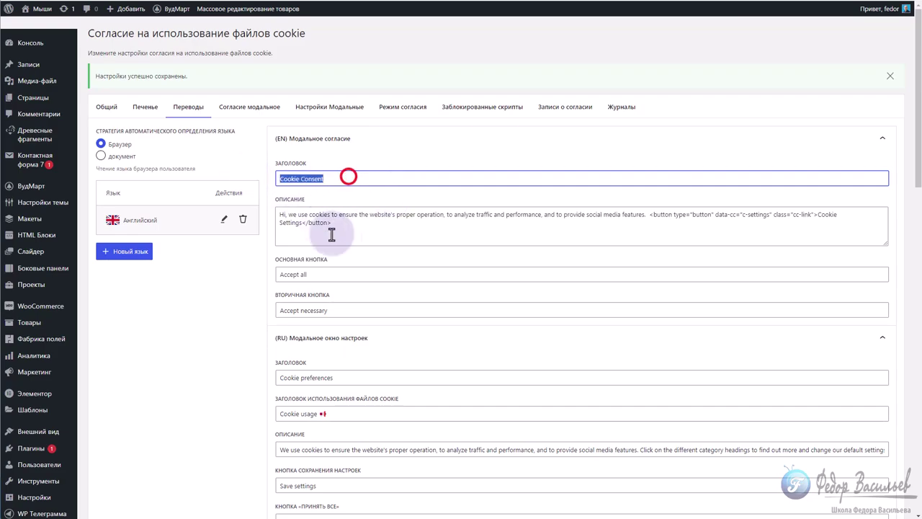
{"action": "scroll", "coordinate": [356, 209], "scroll_direction": "down", "scroll_amount": 2}
{"action": "scroll", "coordinate": [356, 208], "scroll_direction": "down", "scroll_amount": 8}
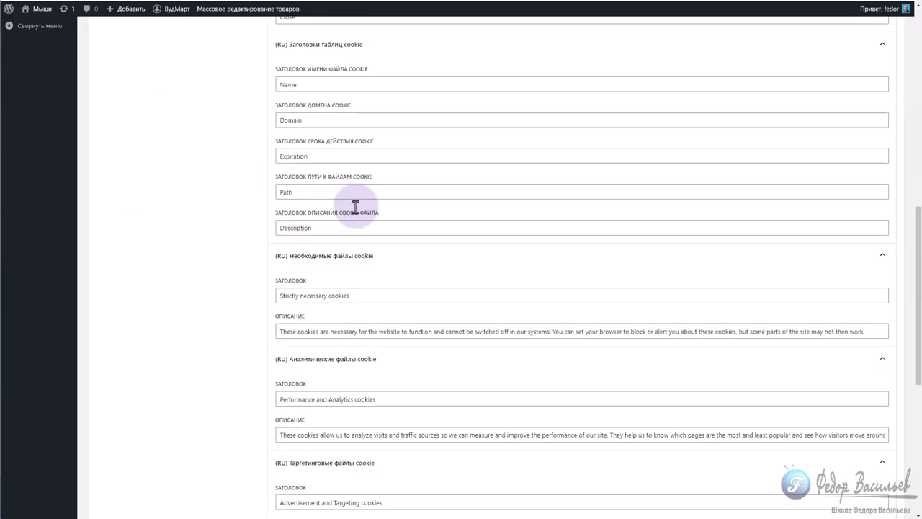
{"action": "scroll", "coordinate": [332, 258], "scroll_direction": "down", "scroll_amount": 2}
{"action": "scroll", "coordinate": [247, 208], "scroll_direction": "up", "scroll_amount": 2}
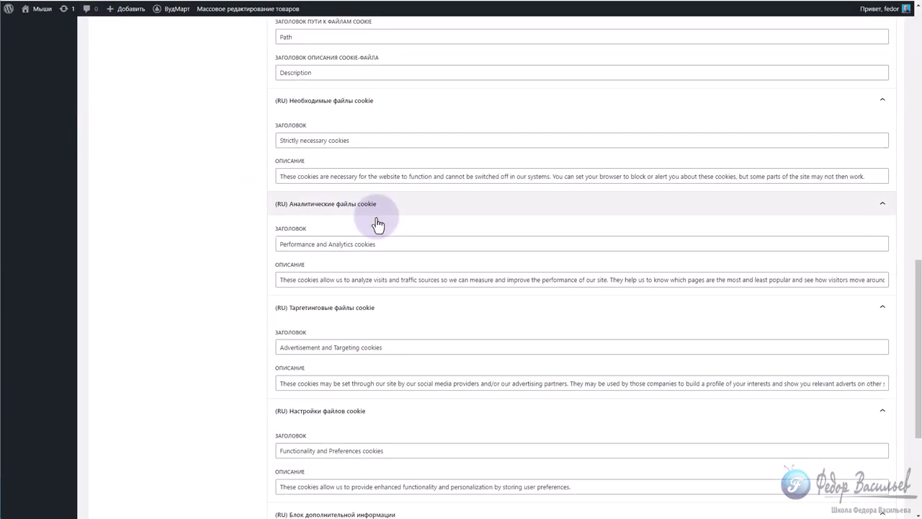
{"action": "scroll", "coordinate": [382, 216], "scroll_direction": "down", "scroll_amount": 3}
Step: Set the English translation's primary button to "Принять все", secondary button to "Примите необходимое" and cookie usage heading to "Использование файлов cookie"
{"action": "triple_click", "coordinate": [402, 235]}
{"action": "triple_click", "coordinate": [590, 269]}
{"action": "key", "text": "Return"}
{"action": "triple_click", "coordinate": [338, 275]}
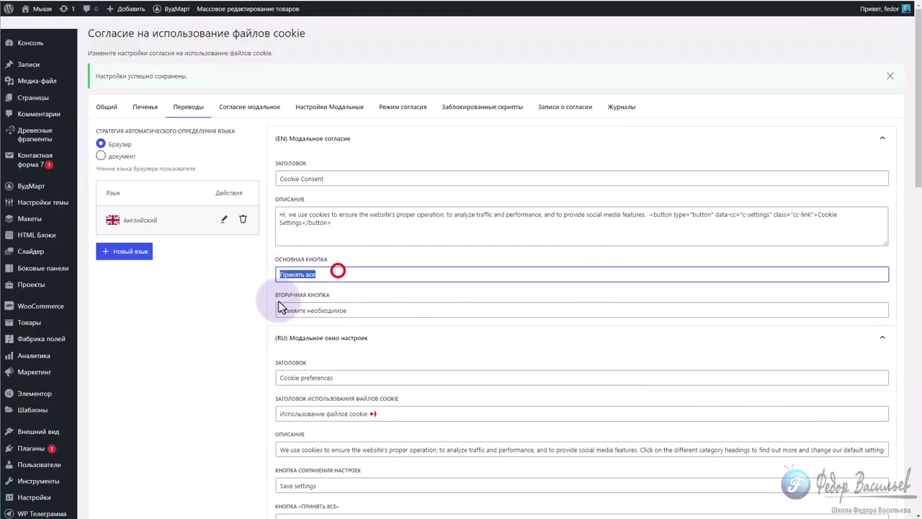
{"action": "triple_click", "coordinate": [401, 311]}
{"action": "triple_click", "coordinate": [363, 414]}
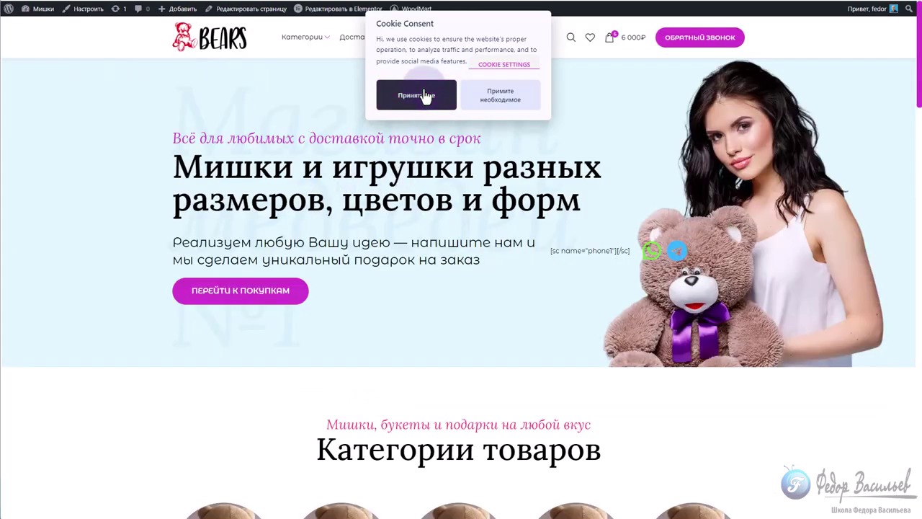
Step: Open the cookie preferences from the storefront's consent banner and check the translated cookie usage heading
{"action": "left_click", "coordinate": [491, 69]}
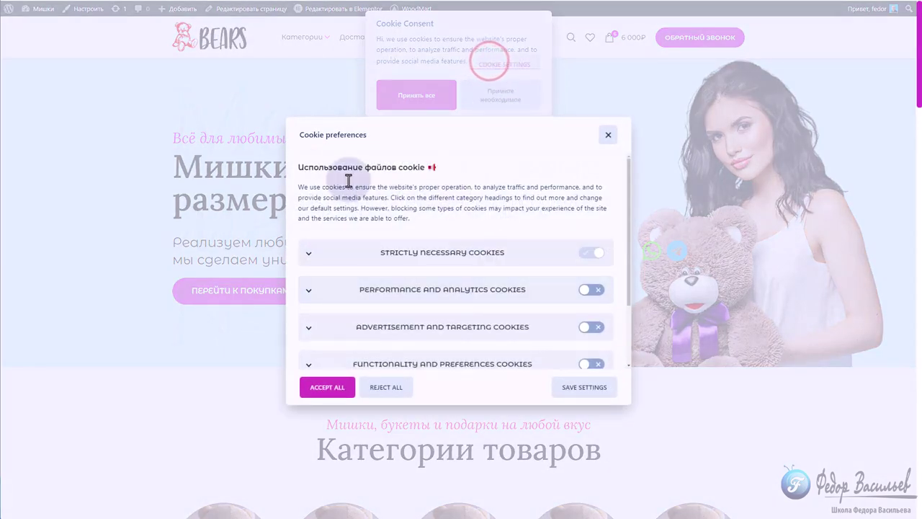
{"action": "left_click_drag", "start_coordinate": [303, 167], "coordinate": [437, 193]}
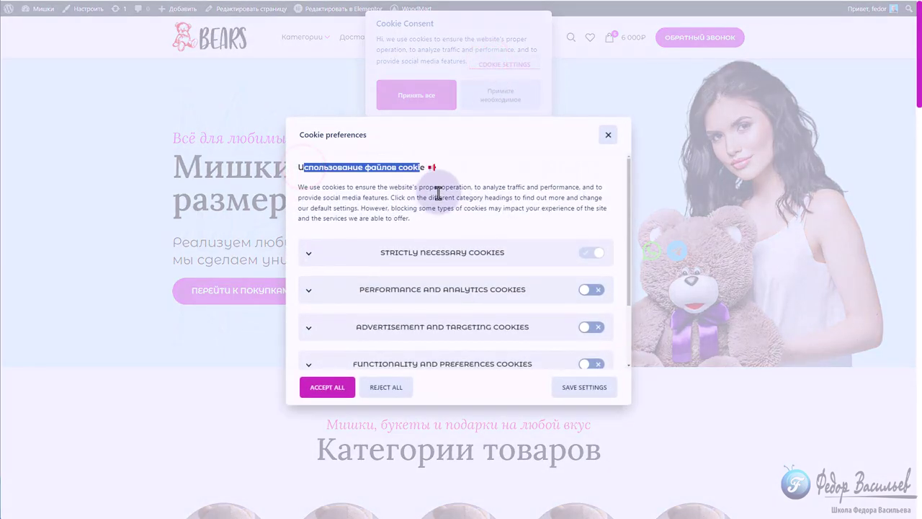
{"action": "left_click", "coordinate": [463, 171]}
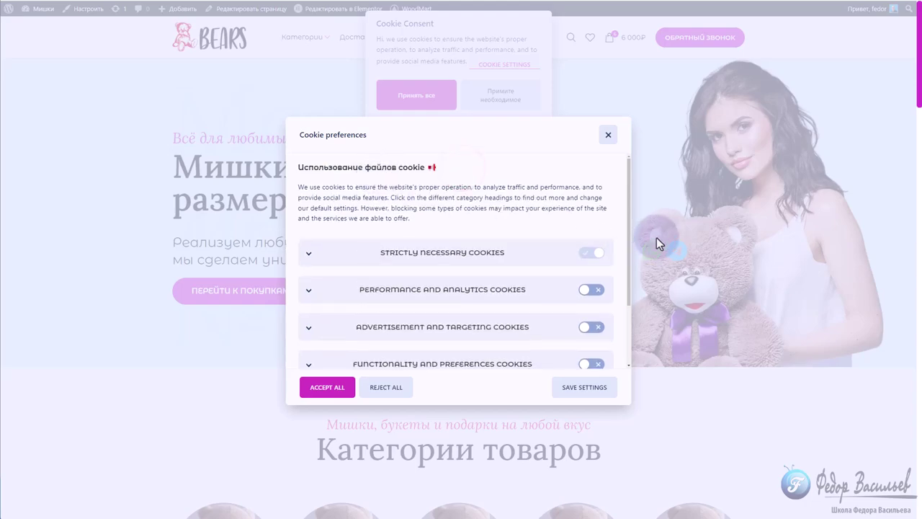
{"action": "left_click", "coordinate": [492, 167]}
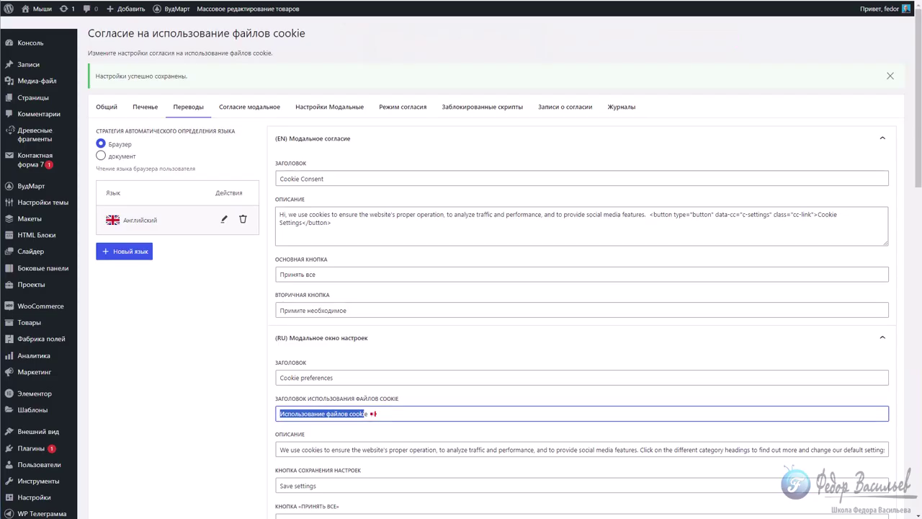
Step: Add "ирландский" (Irish) as a new translation language
{"action": "scroll", "coordinate": [384, 178], "scroll_direction": "down", "scroll_amount": 2}
{"action": "scroll", "coordinate": [299, 208], "scroll_direction": "up", "scroll_amount": 2}
{"action": "left_click", "coordinate": [119, 252]}
{"action": "left_click", "coordinate": [438, 268]}
{"action": "scroll", "coordinate": [449, 332], "scroll_direction": "down", "scroll_amount": 5}
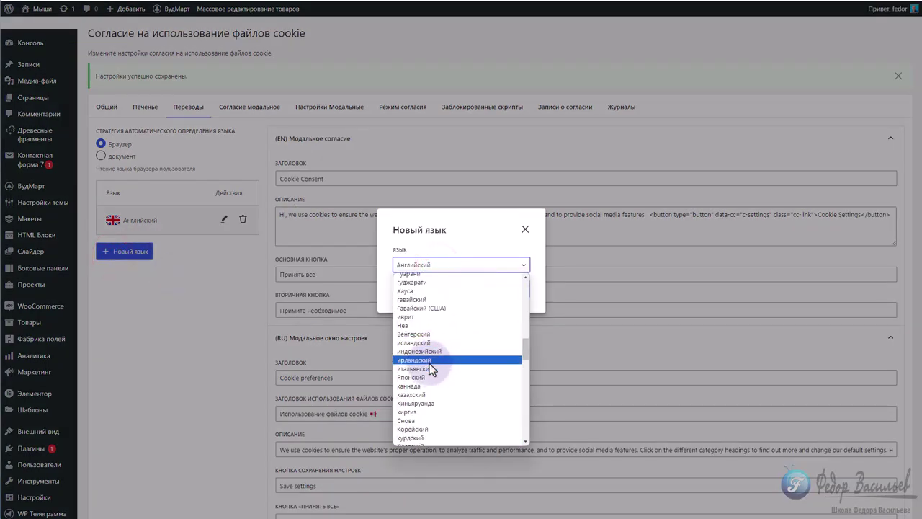
{"action": "left_click", "coordinate": [430, 362]}
{"action": "left_click", "coordinate": [501, 287]}
Step: Open the Irish translation for editing and examine its consent, settings, table header and cookie category fields
{"action": "left_click", "coordinate": [223, 247]}
{"action": "left_click", "coordinate": [325, 180]}
{"action": "scroll", "coordinate": [379, 243], "scroll_direction": "down", "scroll_amount": 4}
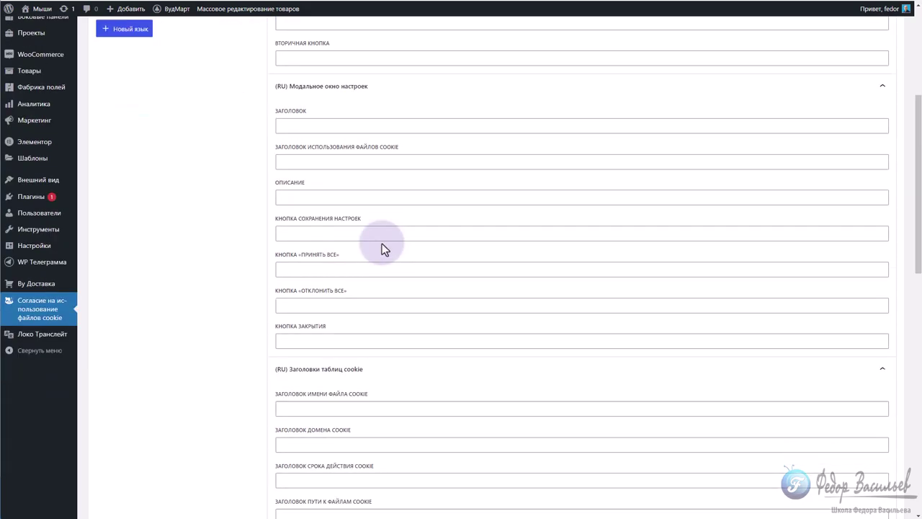
{"action": "scroll", "coordinate": [382, 248], "scroll_direction": "down", "scroll_amount": 10}
{"action": "scroll", "coordinate": [382, 248], "scroll_direction": "up", "scroll_amount": 6}
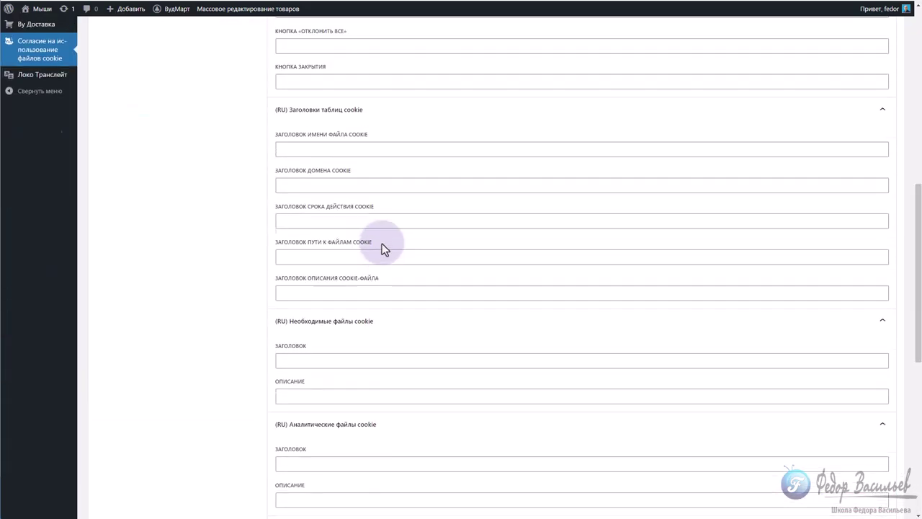
{"action": "scroll", "coordinate": [383, 249], "scroll_direction": "up", "scroll_amount": 10}
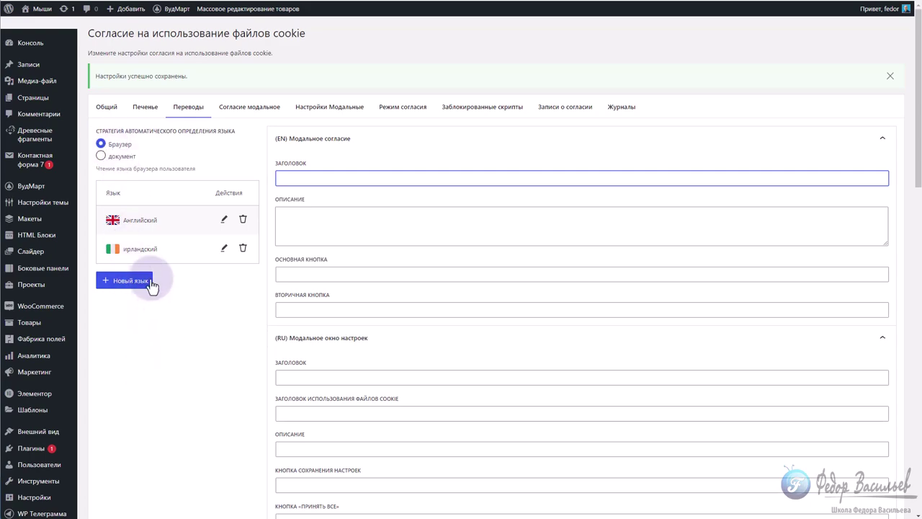
{"action": "scroll", "coordinate": [224, 274], "scroll_direction": "down", "scroll_amount": 15}
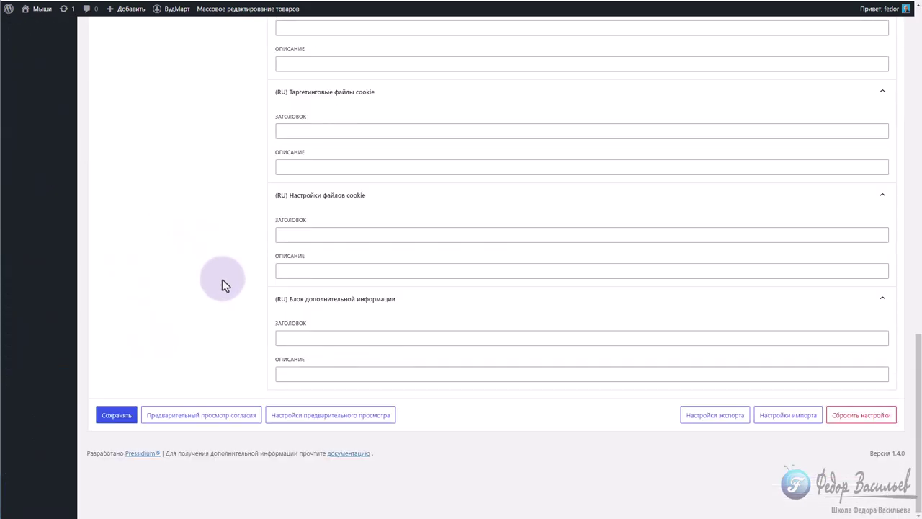
{"action": "scroll", "coordinate": [230, 216], "scroll_direction": "up", "scroll_amount": 15}
Step: Open the consent modal settings, set the layout to "Бар" and preview the consent banner
{"action": "left_click", "coordinate": [245, 117]}
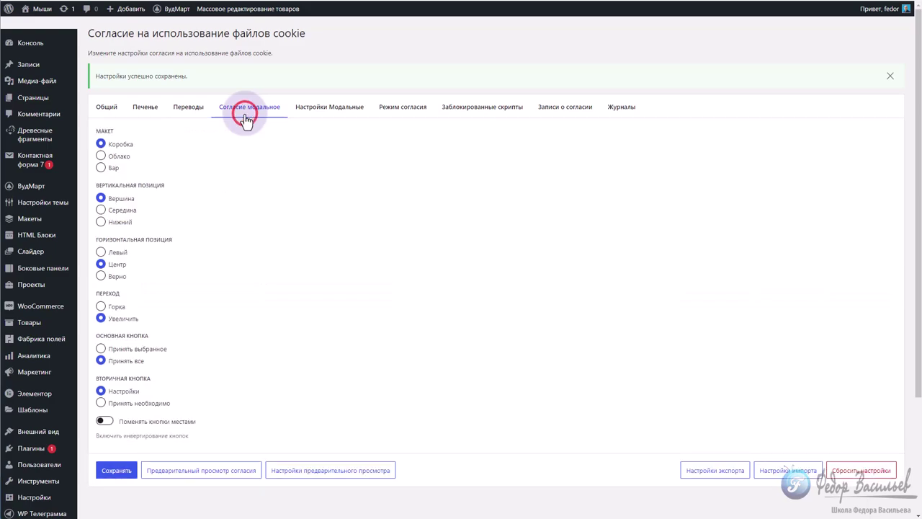
{"action": "left_click", "coordinate": [100, 168]}
{"action": "left_click", "coordinate": [175, 474]}
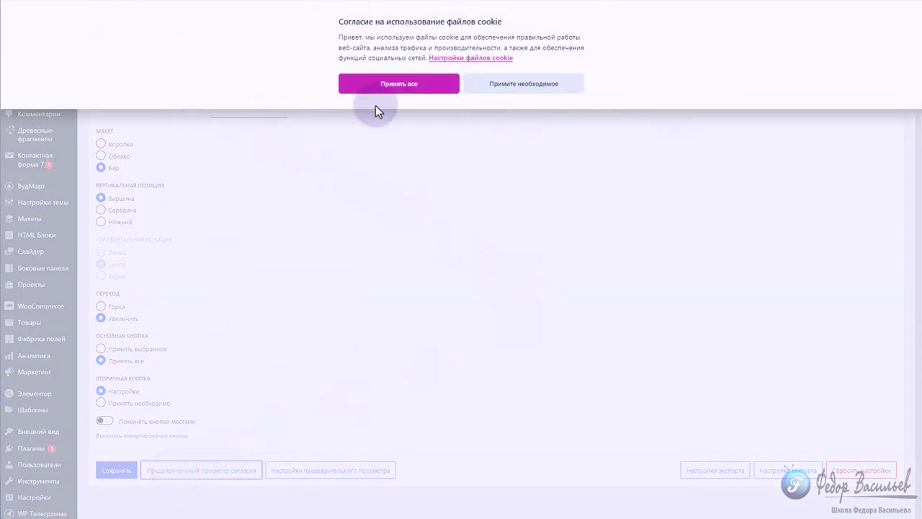
{"action": "left_click", "coordinate": [411, 88]}
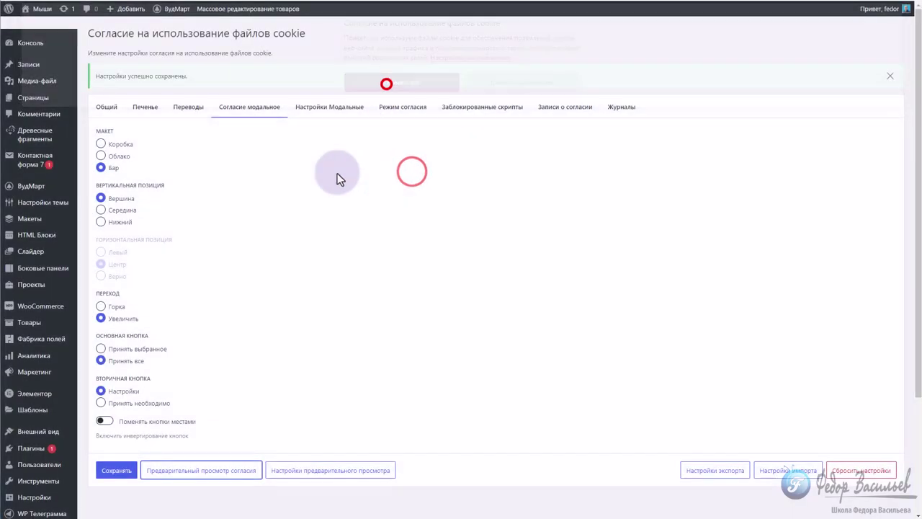
Step: Set the consent modal's layout to "Облако" and its vertical position to "Середина", previewing the banner after each change
{"action": "left_click", "coordinate": [101, 156]}
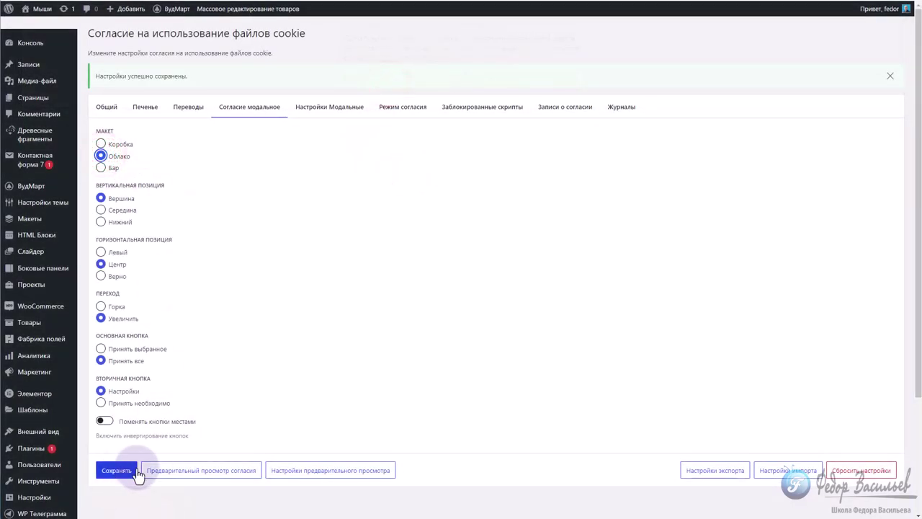
{"action": "left_click", "coordinate": [187, 472]}
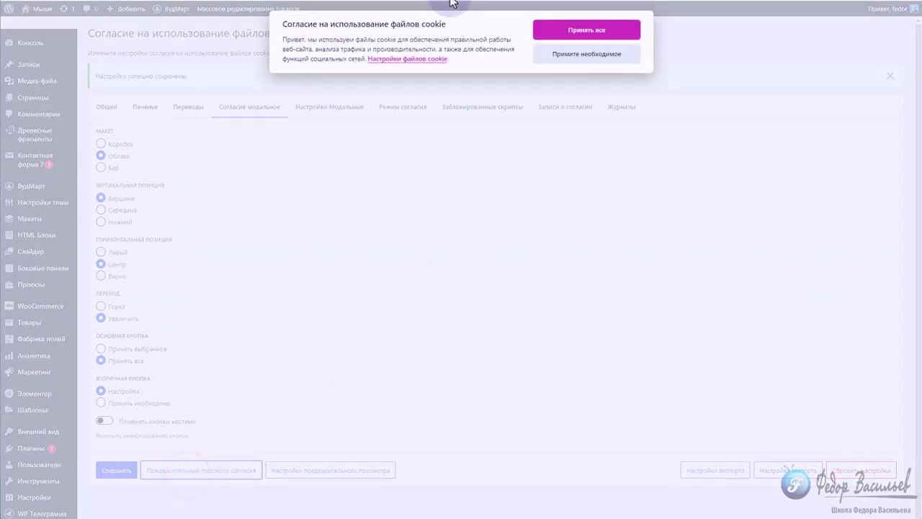
{"action": "left_click", "coordinate": [547, 51]}
{"action": "left_click", "coordinate": [101, 210]}
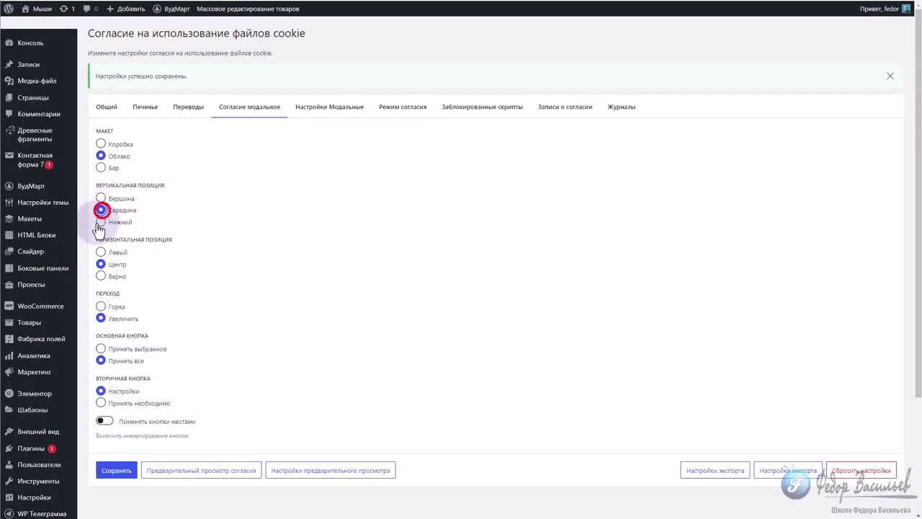
{"action": "left_click", "coordinate": [236, 472]}
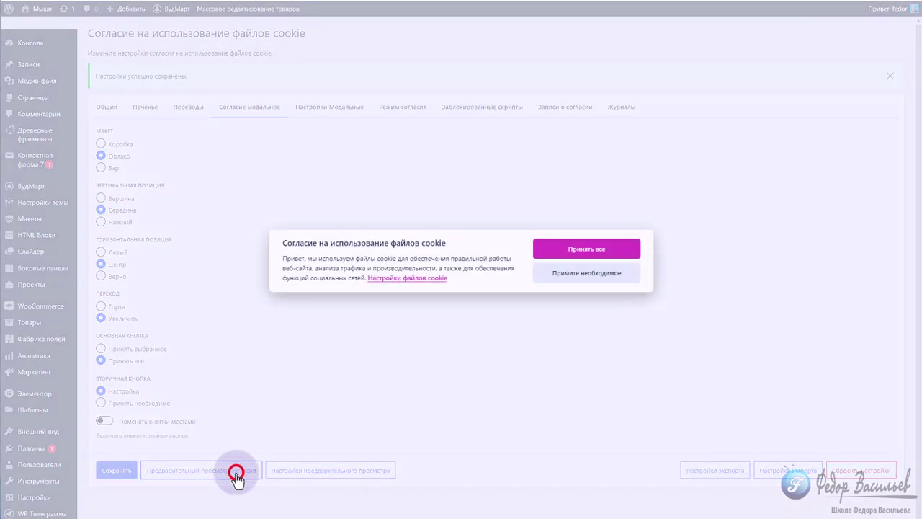
{"action": "left_click", "coordinate": [801, 158]}
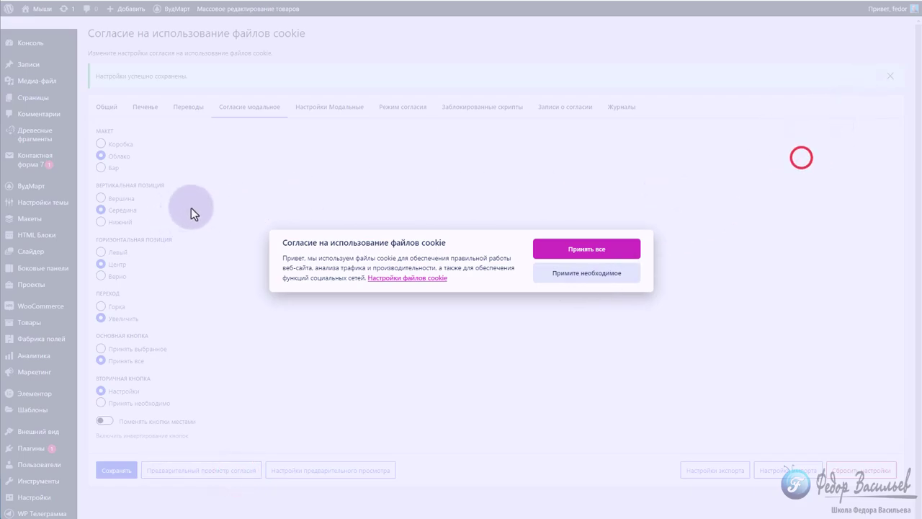
{"action": "left_click", "coordinate": [586, 249]}
Step: Preview the consent banner in the "Бар" layout, and return the layout to "Коробка" and the vertical position to "Вершина"
{"action": "left_click", "coordinate": [101, 167]}
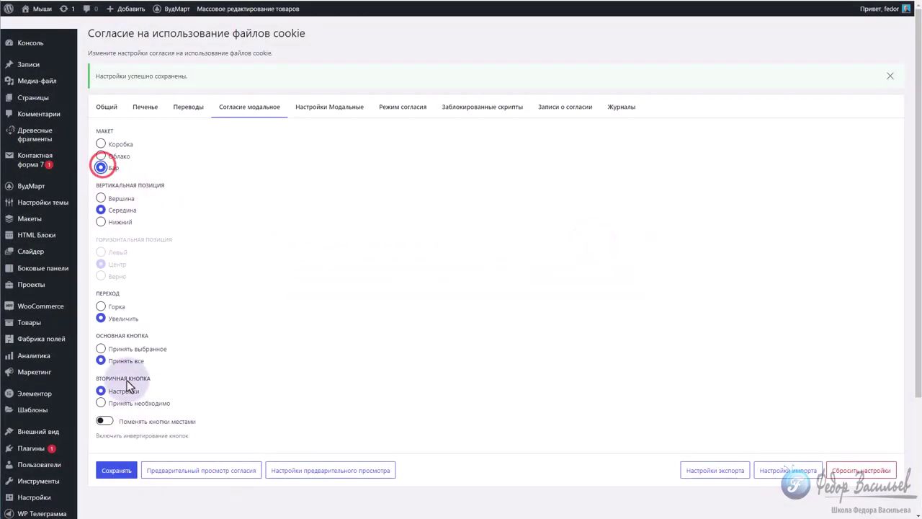
{"action": "left_click", "coordinate": [180, 469]}
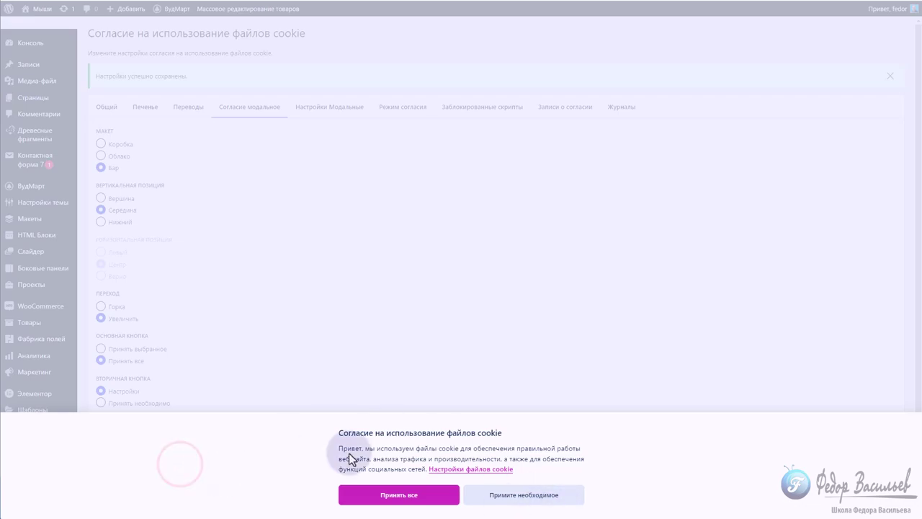
{"action": "left_click", "coordinate": [374, 492]}
{"action": "left_click", "coordinate": [101, 143]}
{"action": "left_click", "coordinate": [101, 197]}
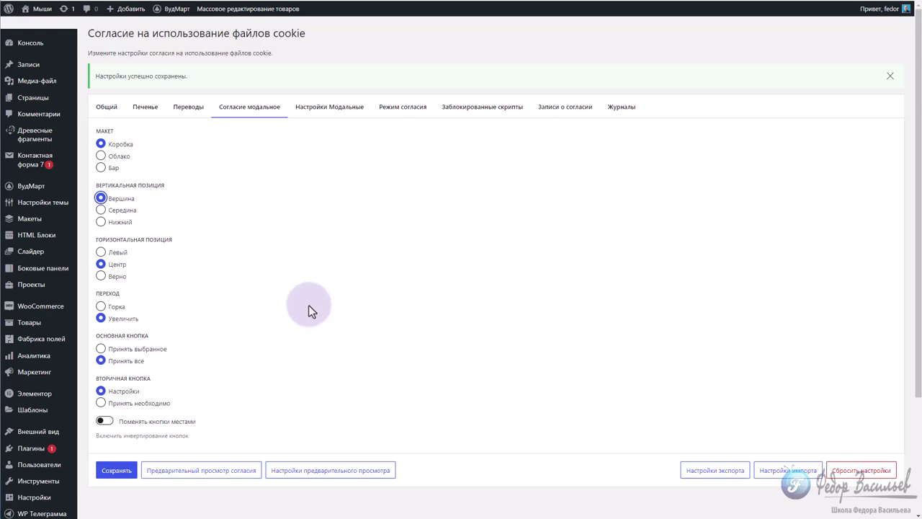
Step: Check the settings modal's layout and transition options, and enable Google Consent Mode v2 (GCM)
{"action": "left_click", "coordinate": [332, 113]}
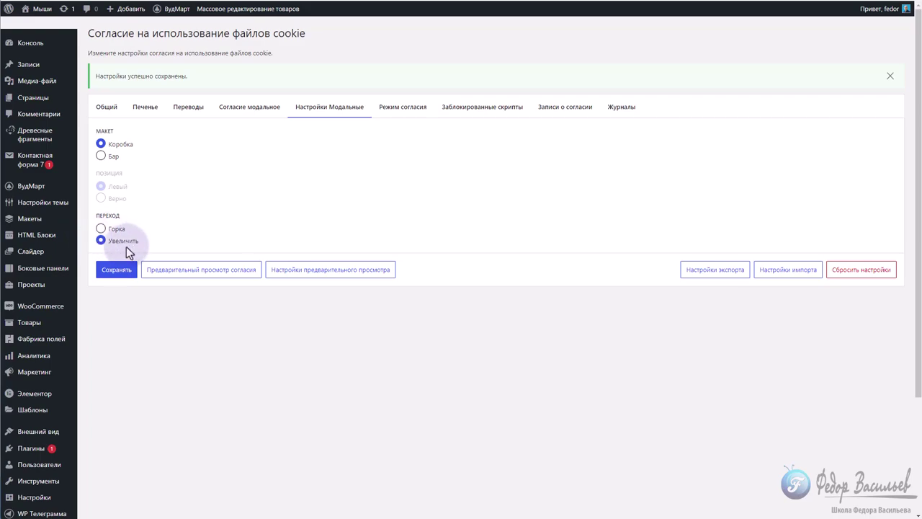
{"action": "left_click", "coordinate": [390, 114]}
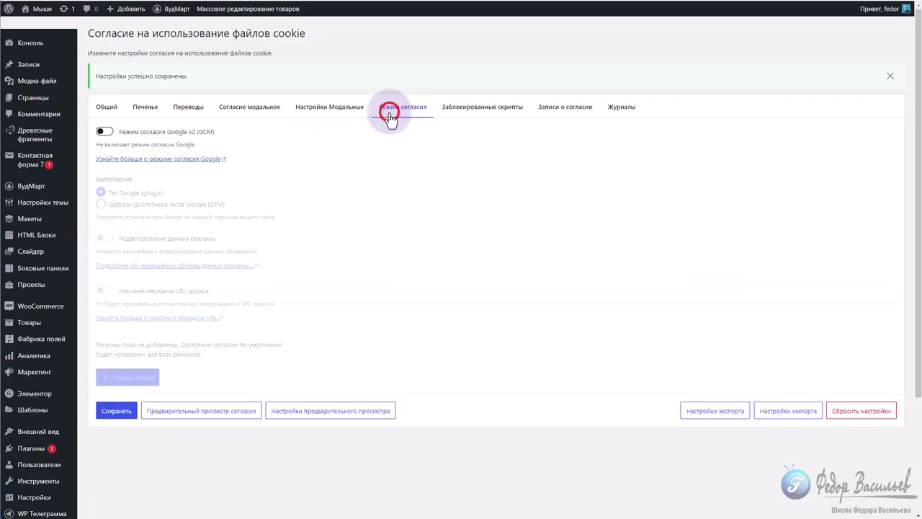
{"action": "left_click", "coordinate": [104, 132]}
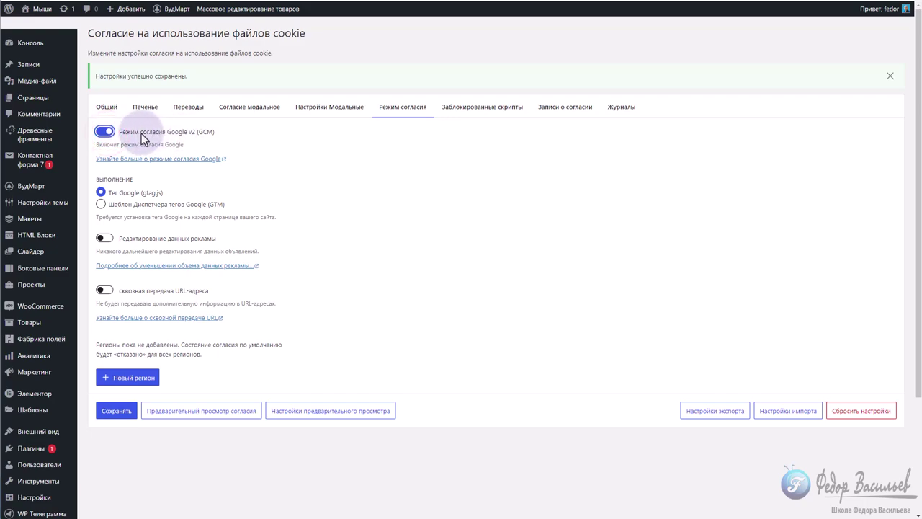
Step: Turn the ad data redaction and URL passthrough options on and back off to read their descriptions
{"action": "left_click", "coordinate": [105, 238]}
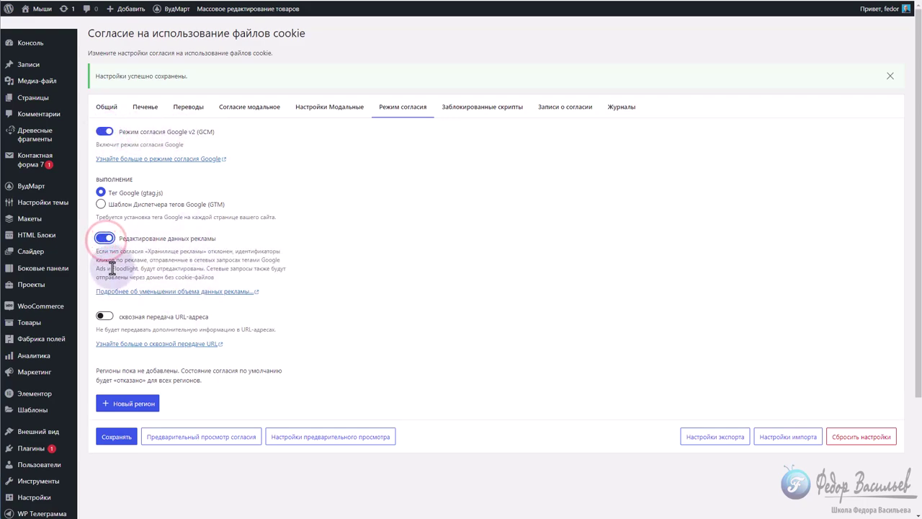
{"action": "left_click", "coordinate": [103, 238]}
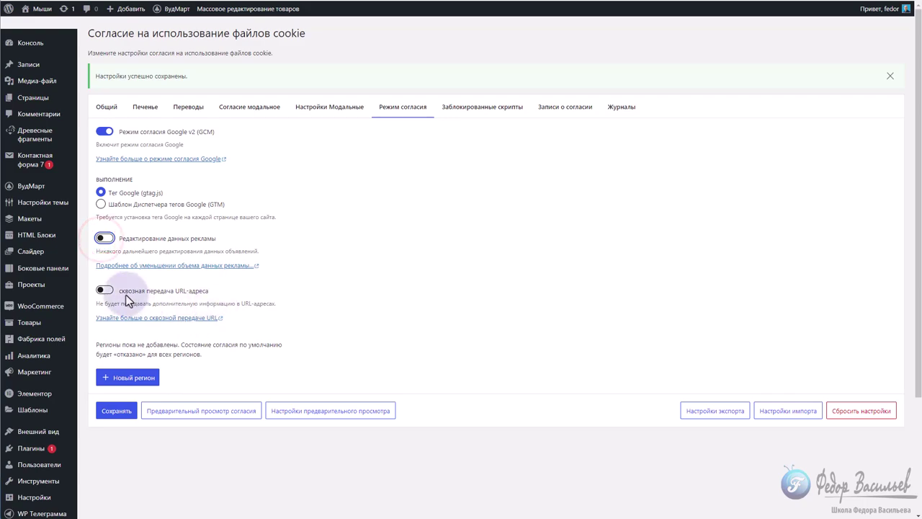
{"action": "left_click", "coordinate": [104, 290]}
{"action": "left_click", "coordinate": [104, 291]}
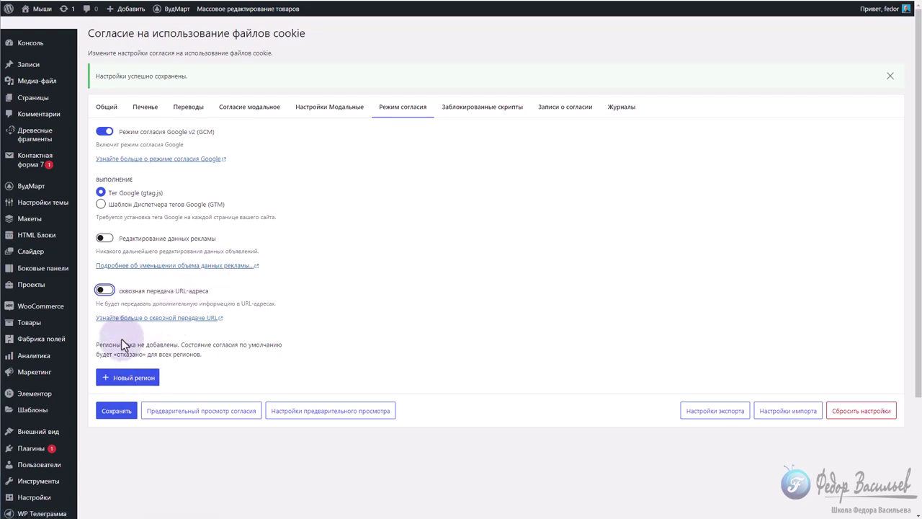
Step: Try a new blocked script entry with the cookie category "Предпочтения" and its regular expression option, and delete the entry
{"action": "left_click", "coordinate": [475, 114]}
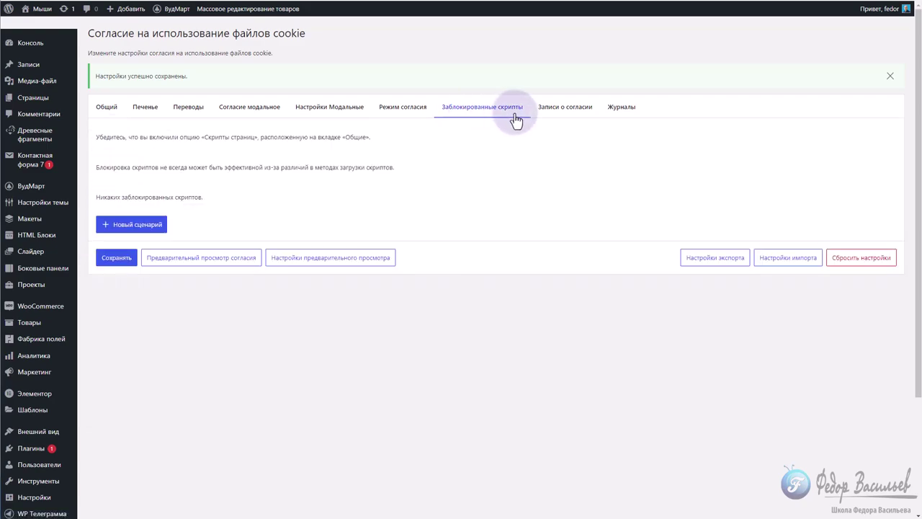
{"action": "left_click", "coordinate": [109, 224]}
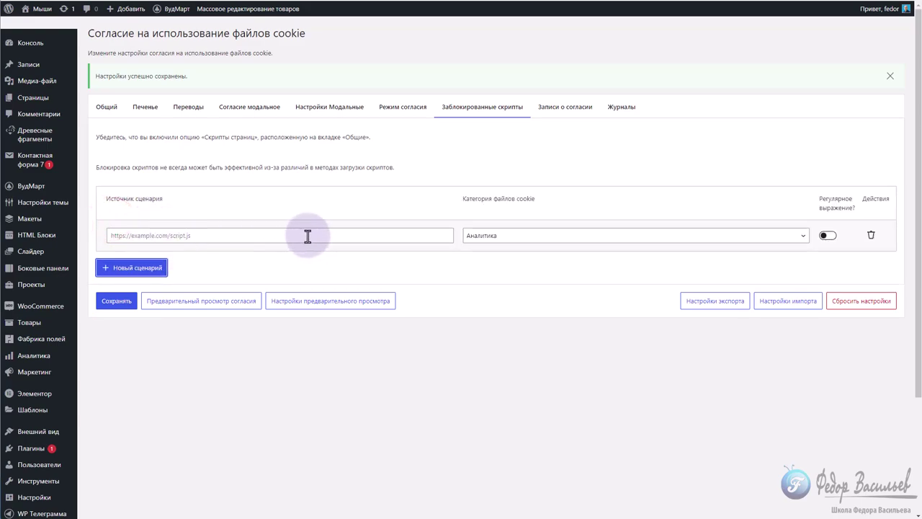
{"action": "left_click", "coordinate": [119, 233]}
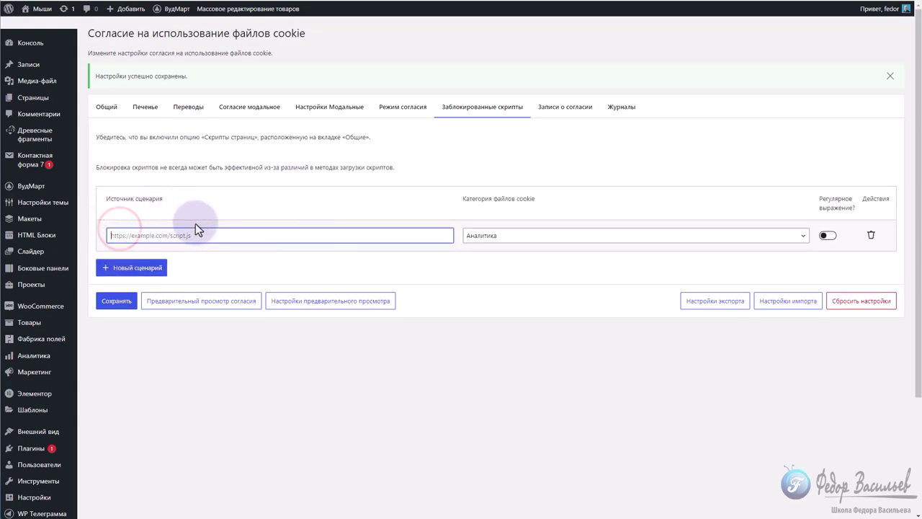
{"action": "left_click", "coordinate": [485, 235]}
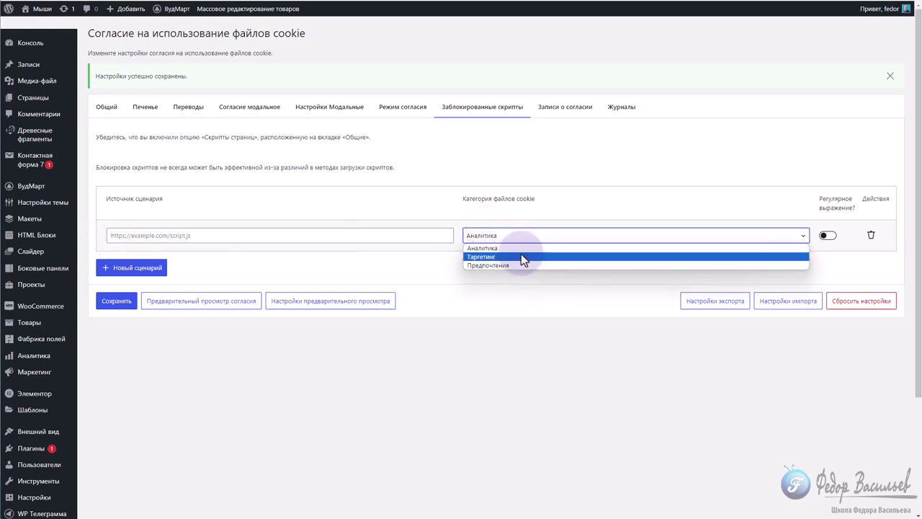
{"action": "left_click", "coordinate": [520, 265]}
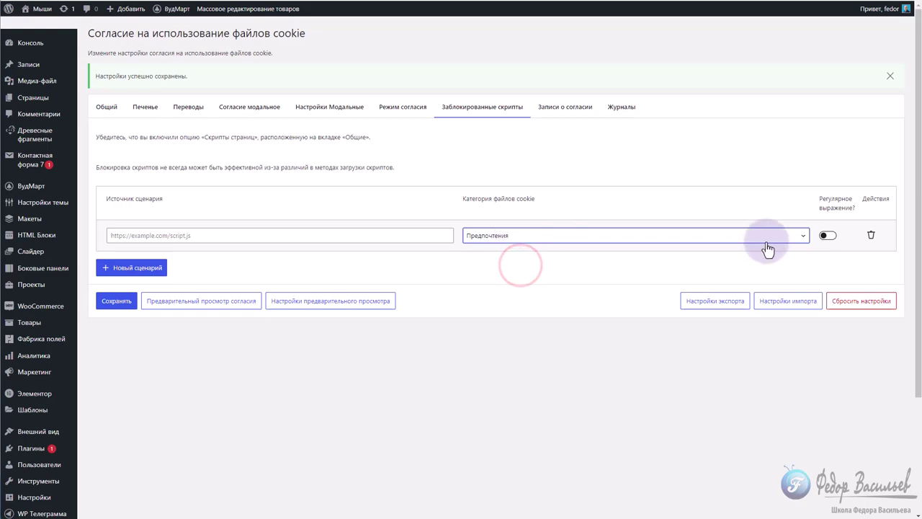
{"action": "left_click", "coordinate": [825, 238]}
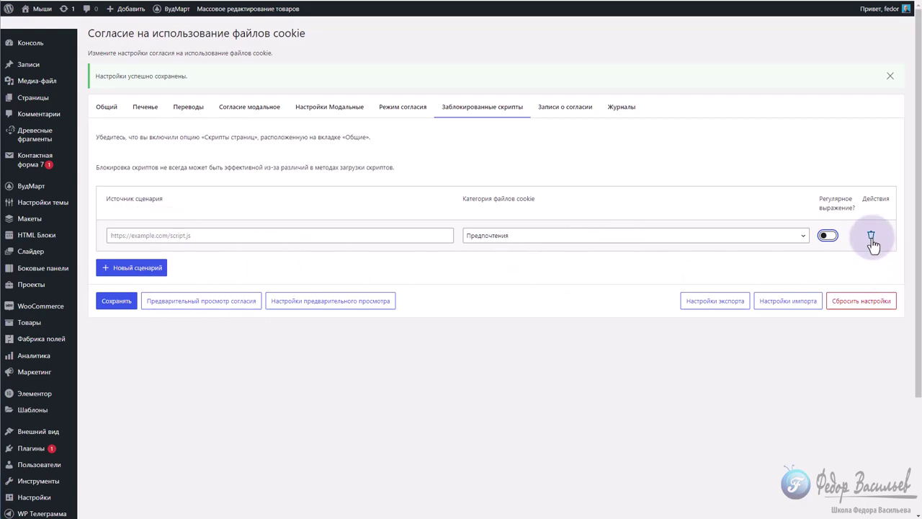
{"action": "left_click", "coordinate": [872, 238]}
Step: Open the consent records and examine the collected entries and the CSV export and clearing options
{"action": "left_click", "coordinate": [564, 107]}
{"action": "left_click_drag", "start_coordinate": [204, 363], "coordinate": [144, 248]}
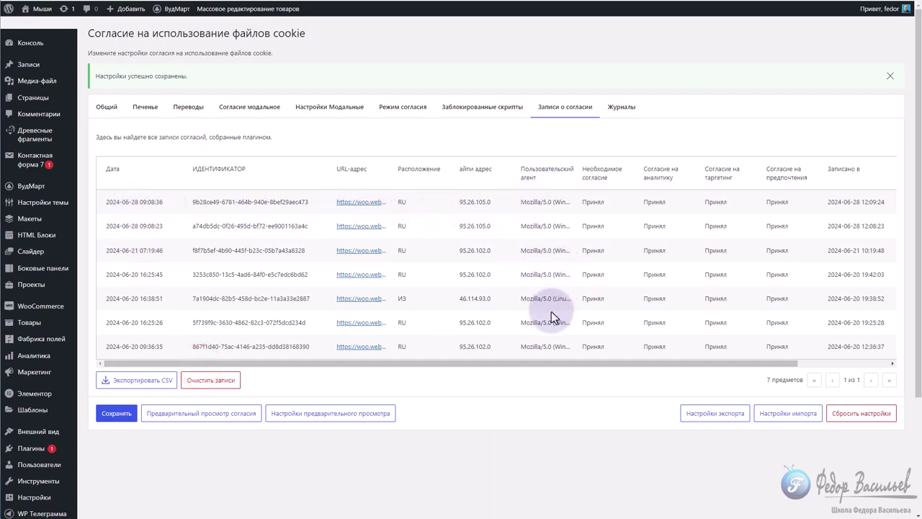
{"action": "scroll", "coordinate": [309, 256], "scroll_direction": "down", "scroll_amount": 2}
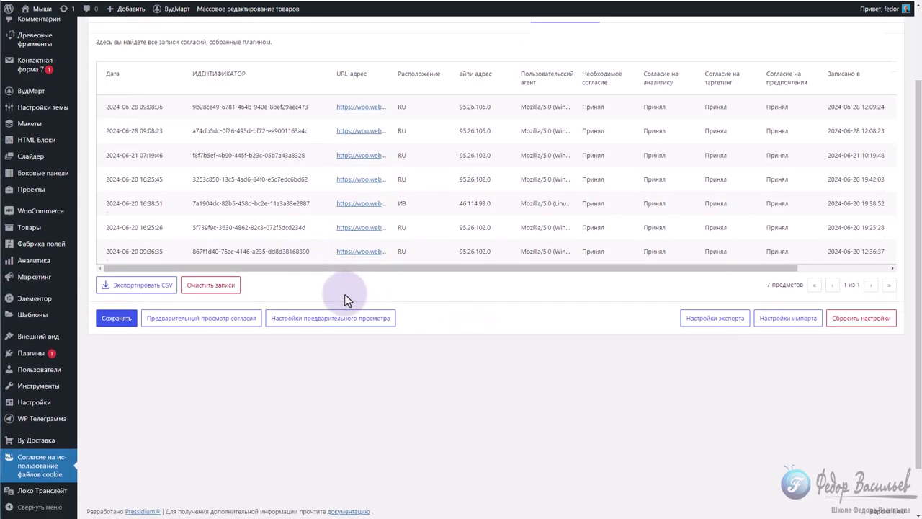
{"action": "scroll", "coordinate": [346, 294], "scroll_direction": "up", "scroll_amount": 2}
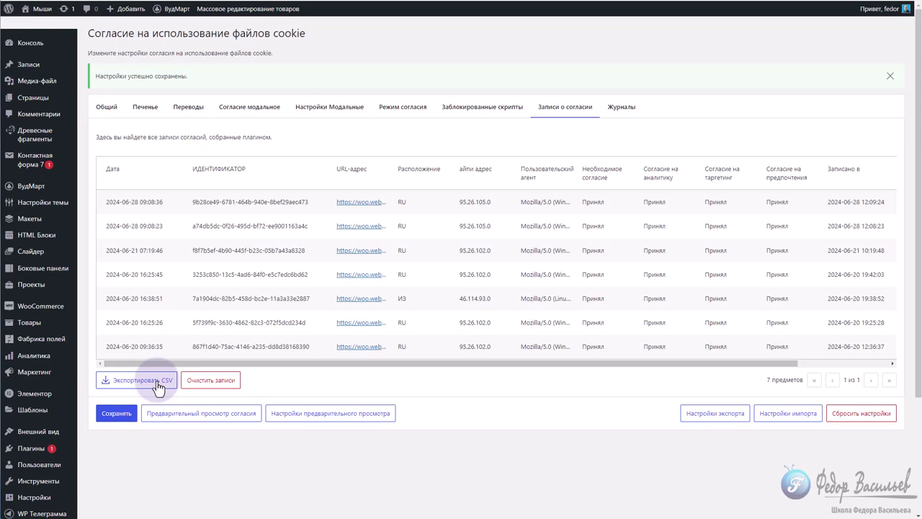
Step: Open the debug logs, read the note on reporting problems and copy the logs to the clipboard
{"action": "left_click", "coordinate": [621, 107]}
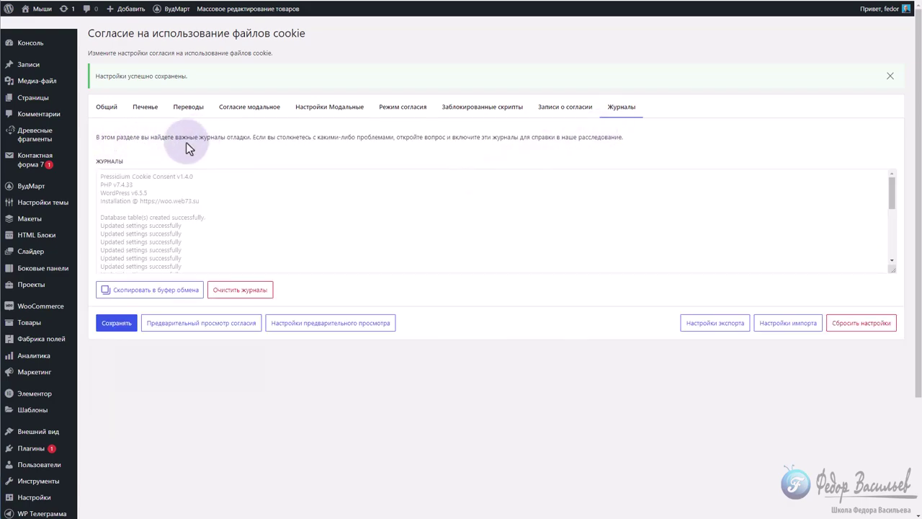
{"action": "left_click_drag", "start_coordinate": [221, 139], "coordinate": [411, 139]}
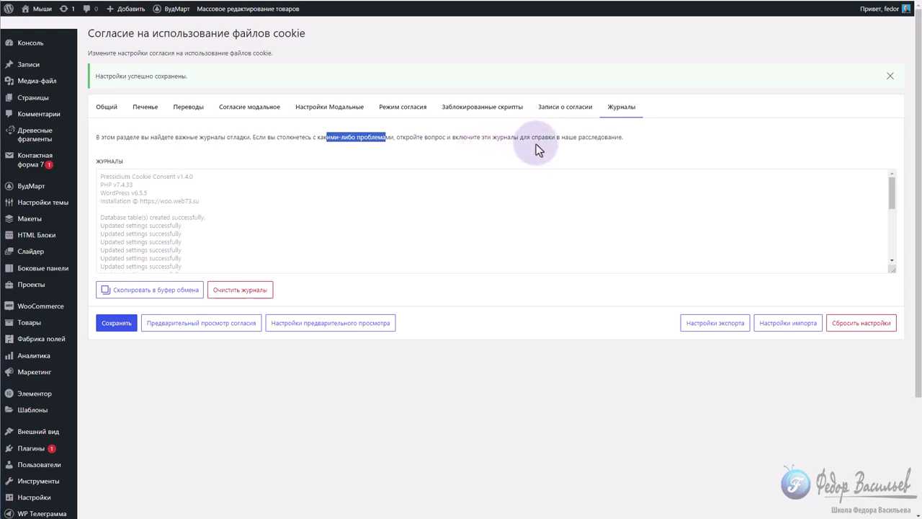
{"action": "left_click_drag", "start_coordinate": [612, 137], "coordinate": [485, 143]}
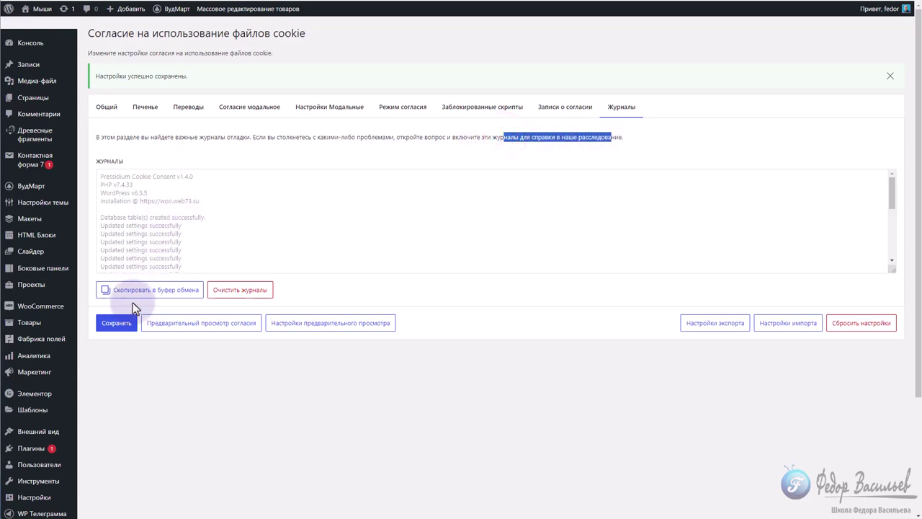
{"action": "left_click", "coordinate": [179, 297]}
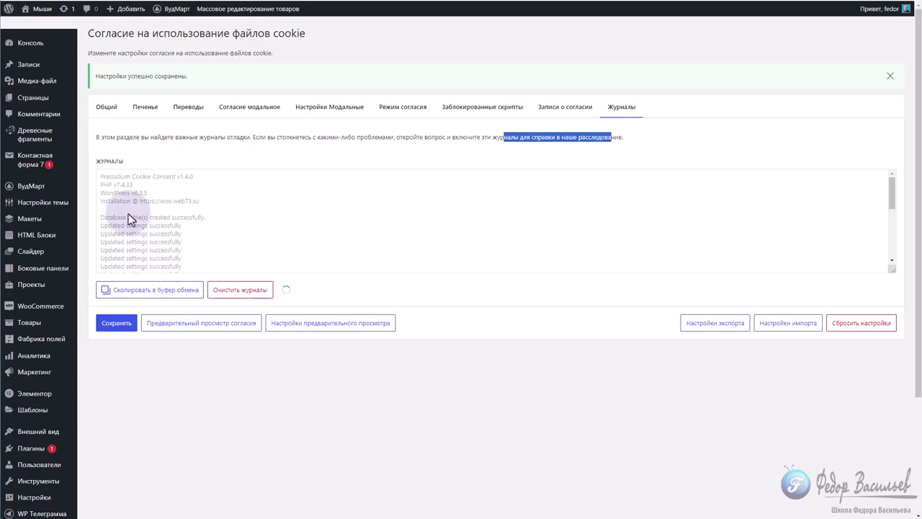
Step: Review the plugin's general configuration options and close the cookie preferences window on the shop's front page
{"action": "scroll", "coordinate": [126, 204], "scroll_direction": "down", "scroll_amount": 6}
{"action": "scroll", "coordinate": [126, 202], "scroll_direction": "up", "scroll_amount": 5}
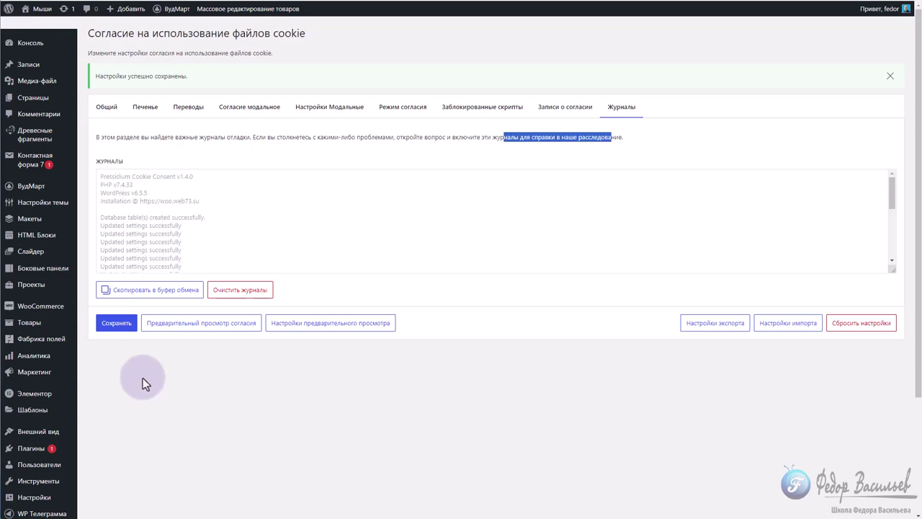
{"action": "scroll", "coordinate": [490, 447], "scroll_direction": "up", "scroll_amount": 8}
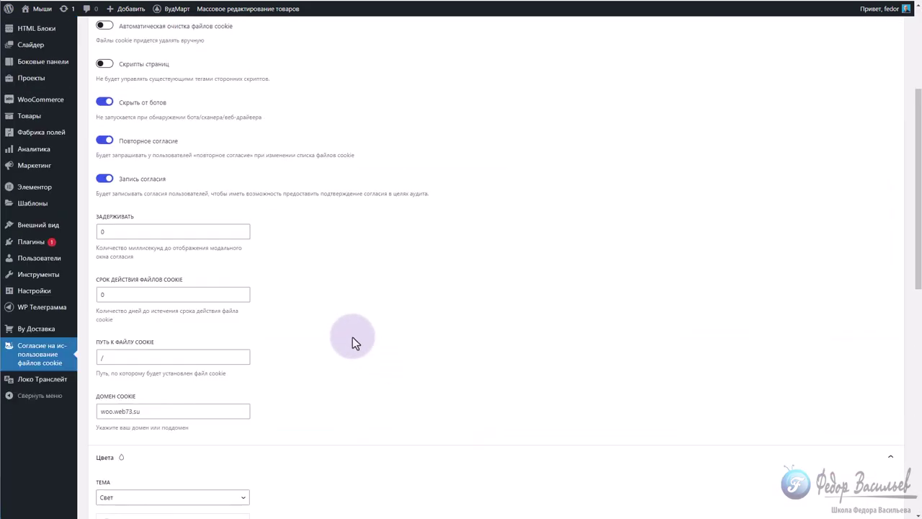
{"action": "scroll", "coordinate": [352, 336], "scroll_direction": "up", "scroll_amount": 3}
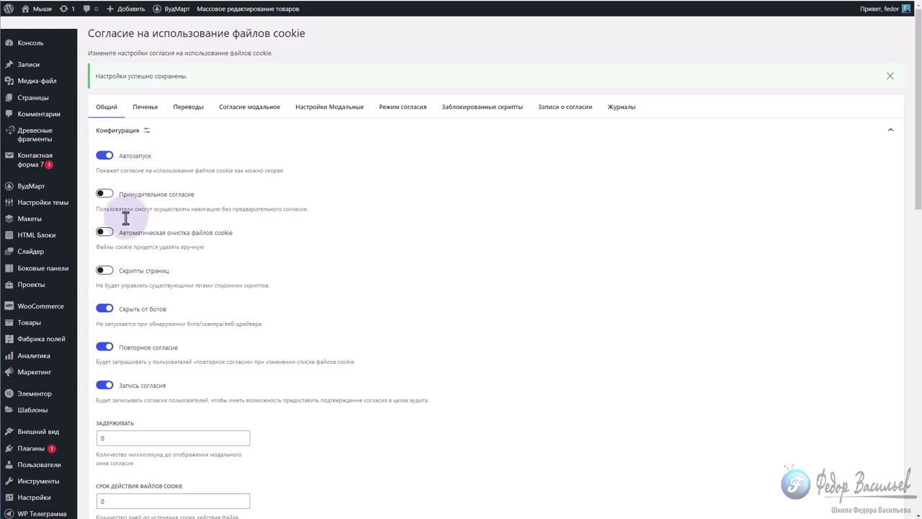
{"action": "scroll", "coordinate": [93, 288], "scroll_direction": "down", "scroll_amount": 3}
{"action": "scroll", "coordinate": [207, 343], "scroll_direction": "up", "scroll_amount": 3}
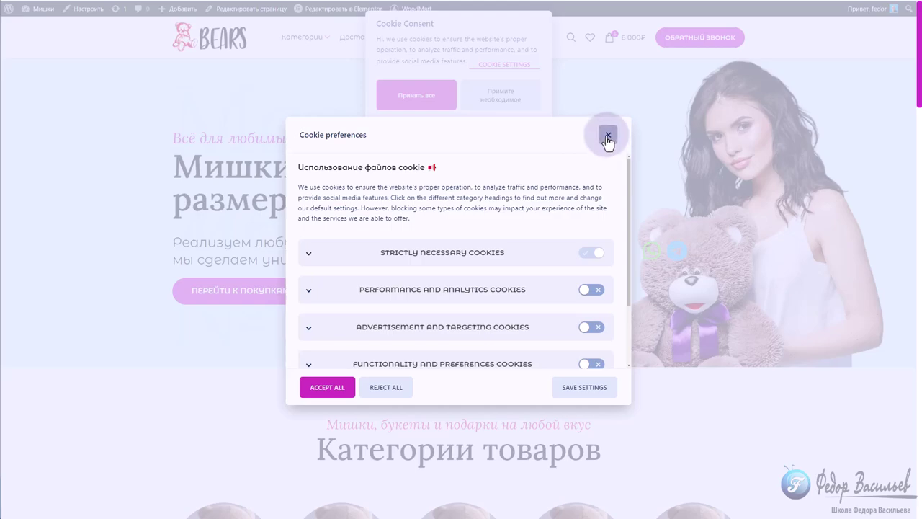
{"action": "left_click", "coordinate": [608, 135]}
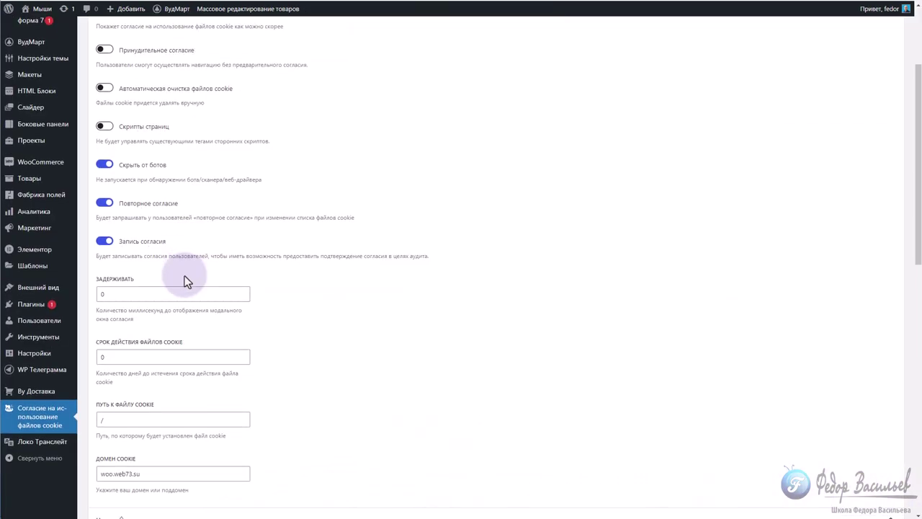
Step: Recheck the general configuration switches and the delay, path and domain fields, and examine the cookie expiration field ("Срок действия файлов cookie")
{"action": "scroll", "coordinate": [185, 275], "scroll_direction": "down", "scroll_amount": 2}
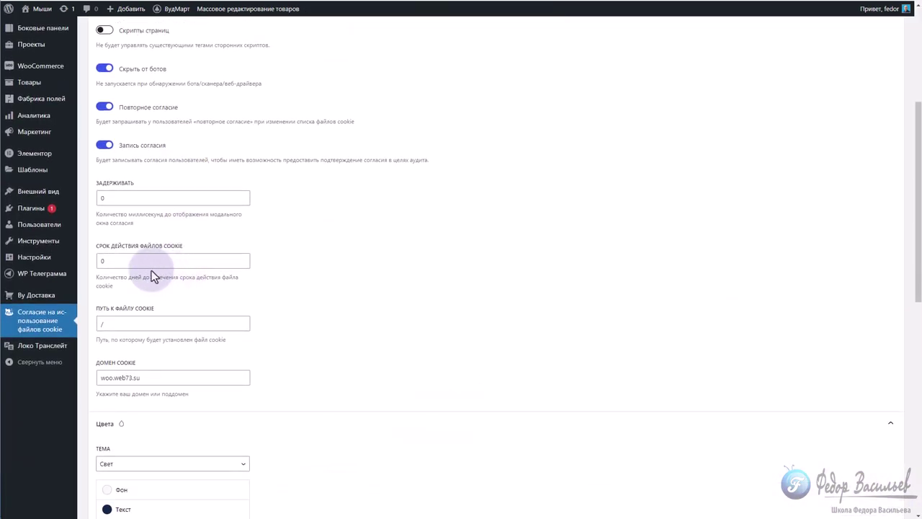
{"action": "scroll", "coordinate": [160, 181], "scroll_direction": "up", "scroll_amount": 4}
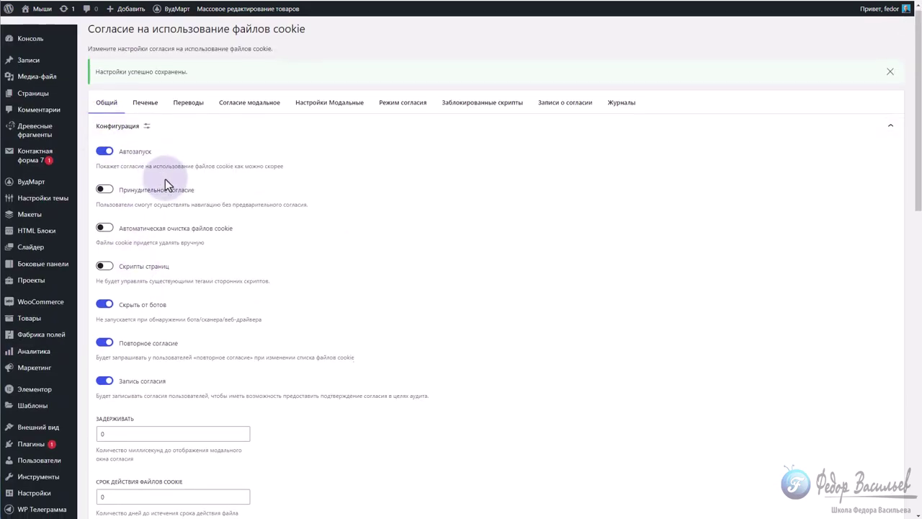
{"action": "scroll", "coordinate": [168, 182], "scroll_direction": "down", "scroll_amount": 3}
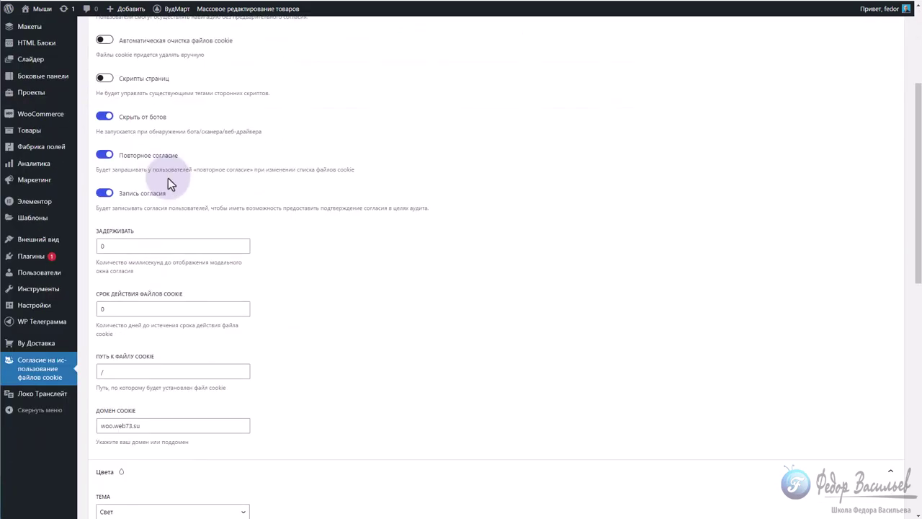
{"action": "double_click", "coordinate": [103, 309]}
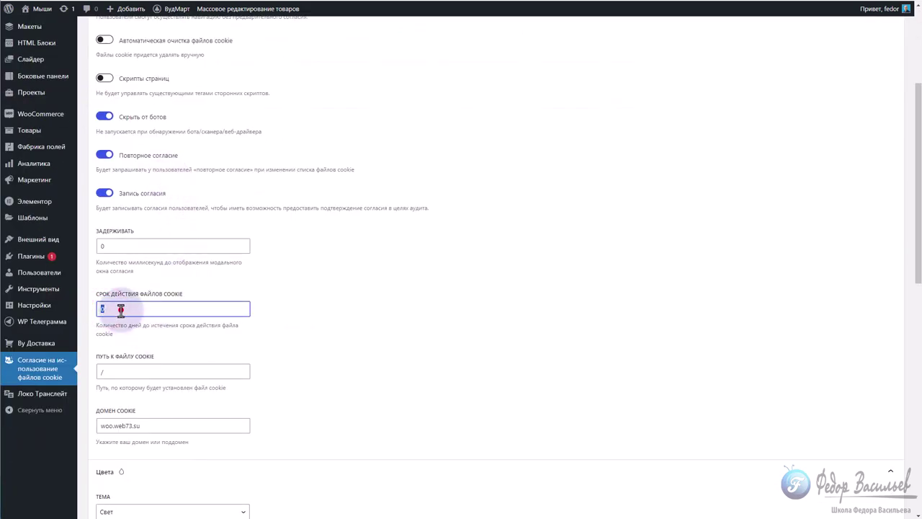
{"action": "left_click", "coordinate": [119, 309]}
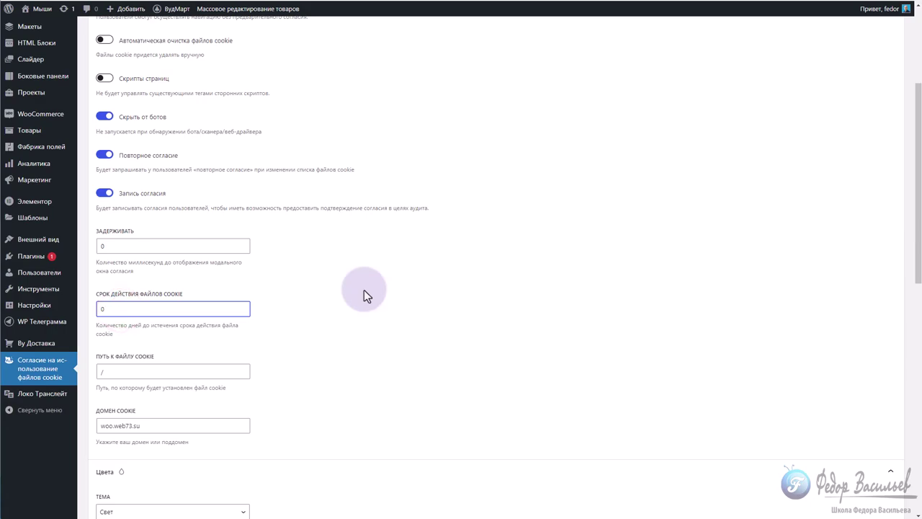
{"action": "scroll", "coordinate": [363, 290], "scroll_direction": "up", "scroll_amount": 4}
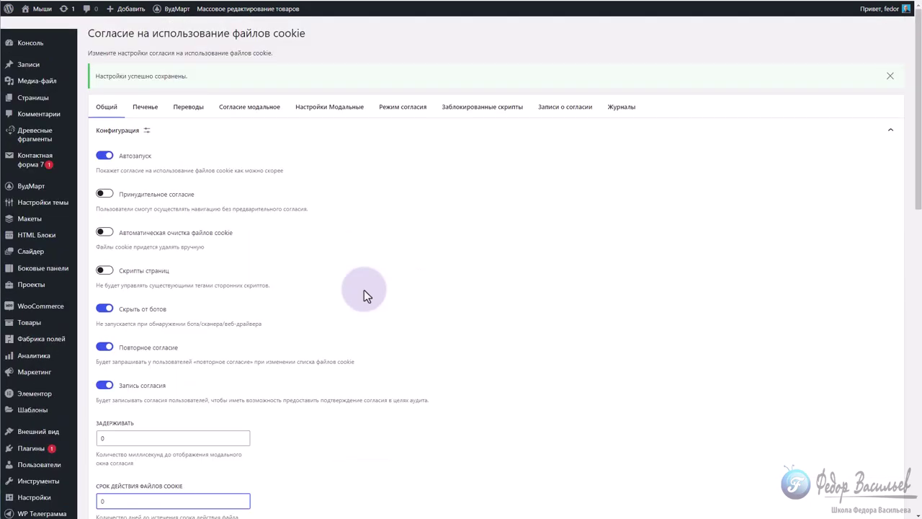